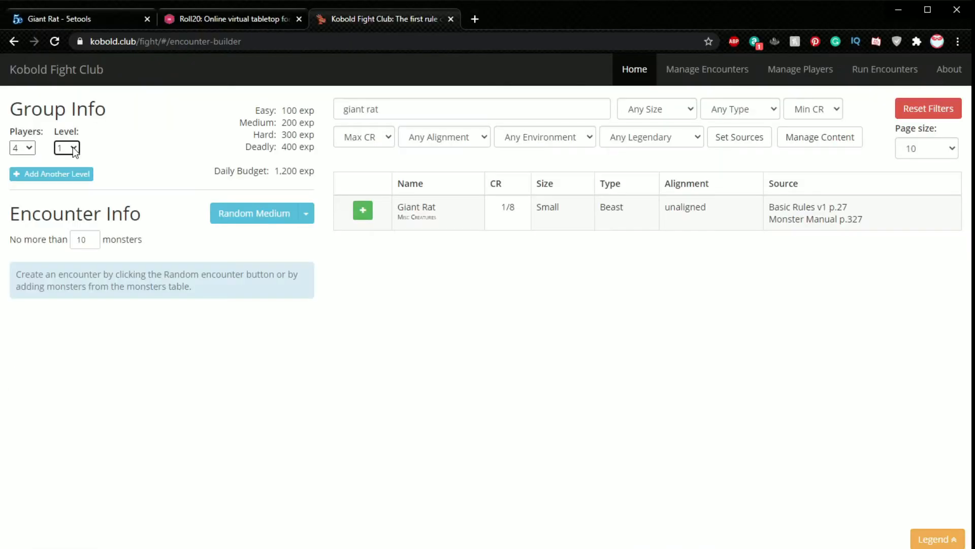
Add Giant Rats to the encounter and settle on five of them.
left_click(431, 108)
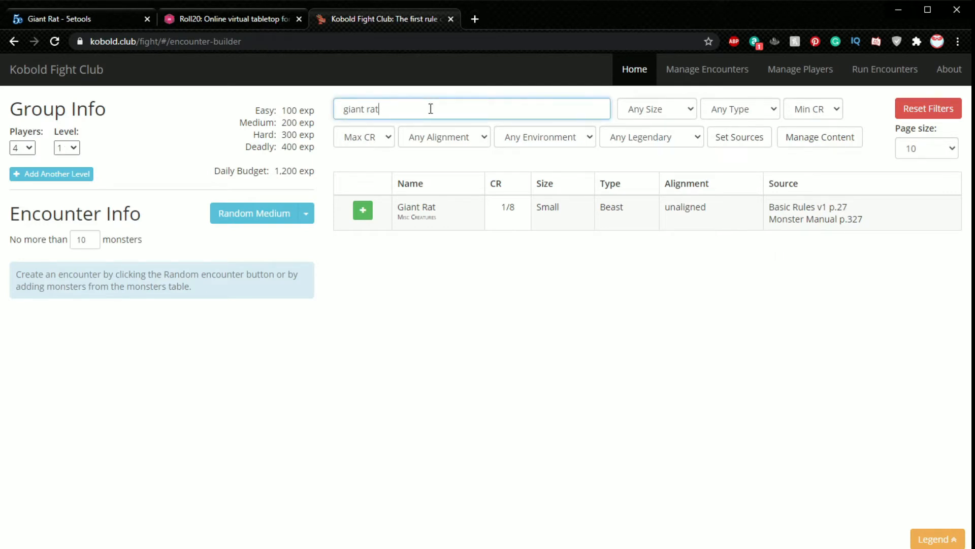
left_click(458, 304)
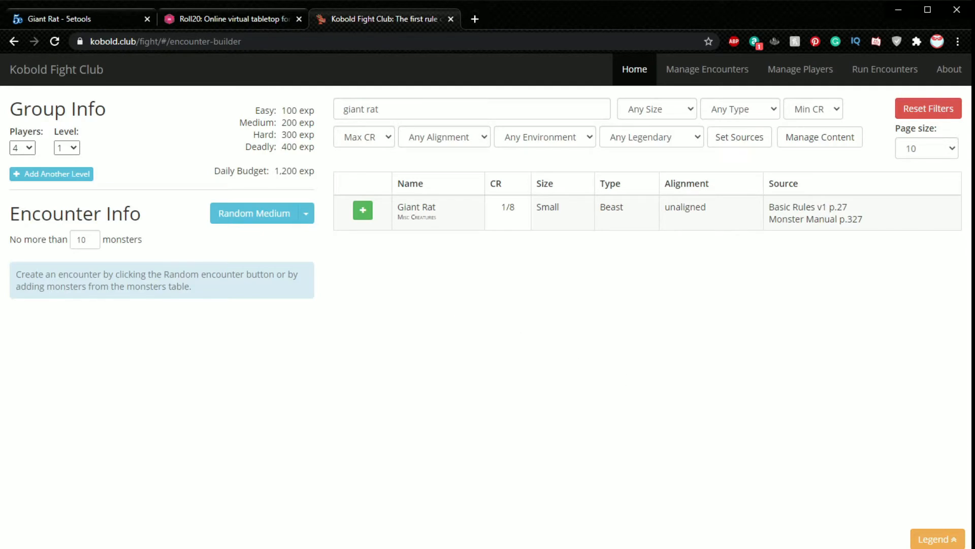
left_click(363, 212)
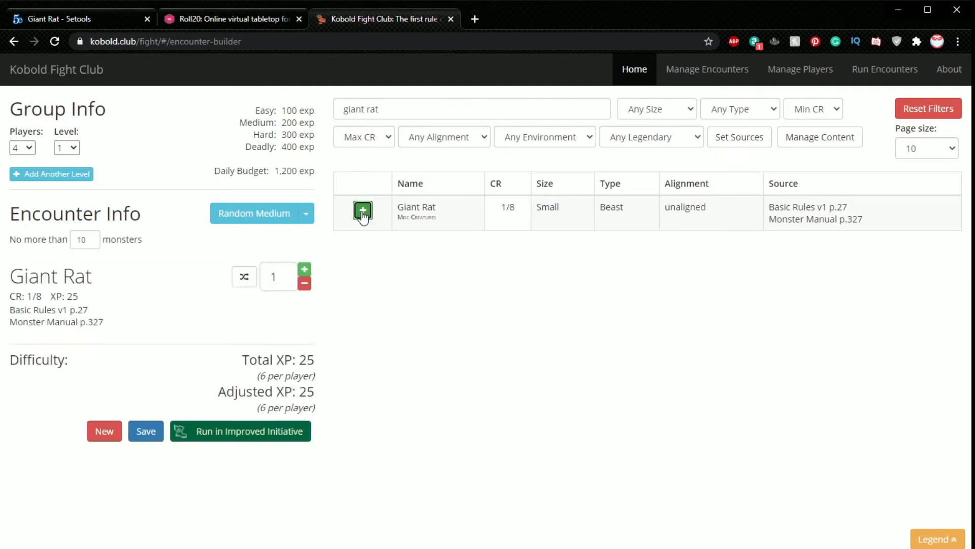
left_click(363, 212)
left_click(363, 213)
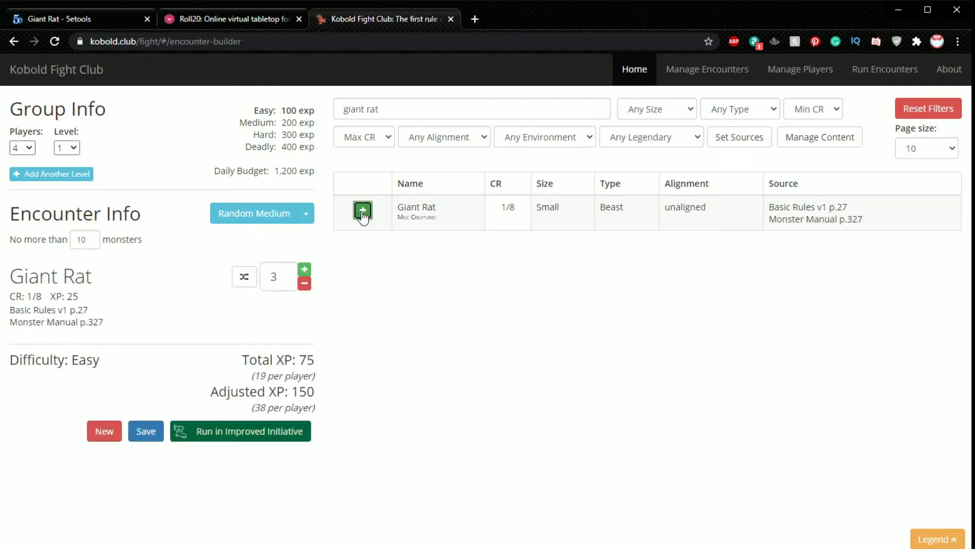
left_click(363, 213)
left_click(363, 213)
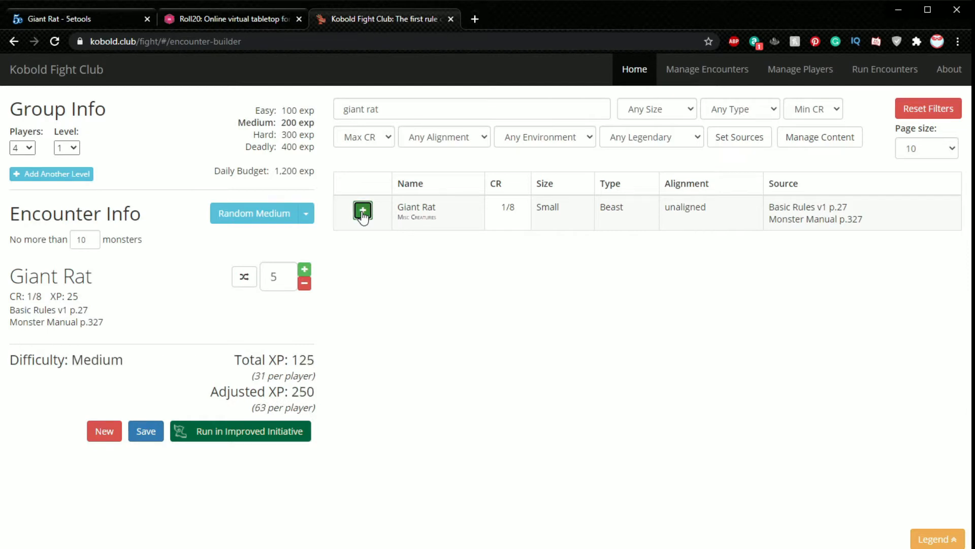
left_click(363, 213)
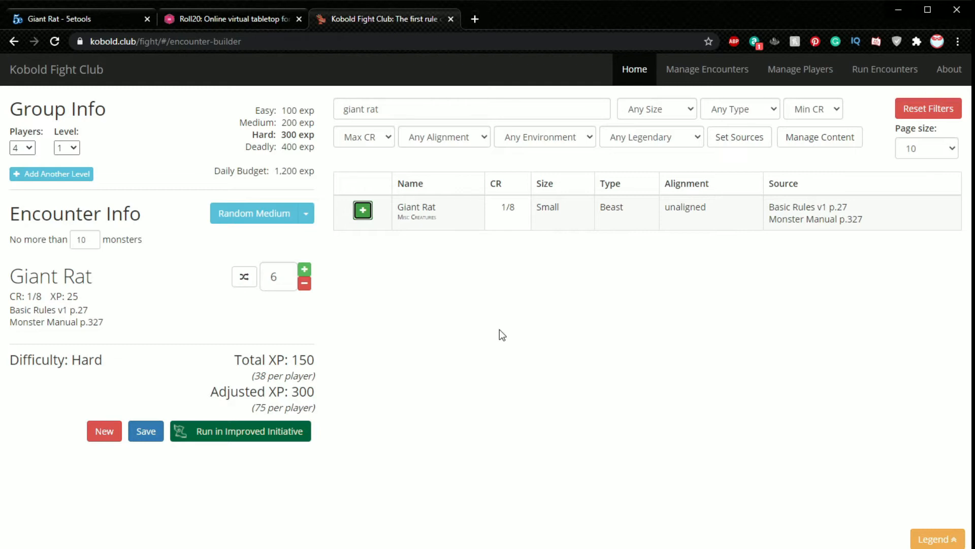
left_click(304, 282)
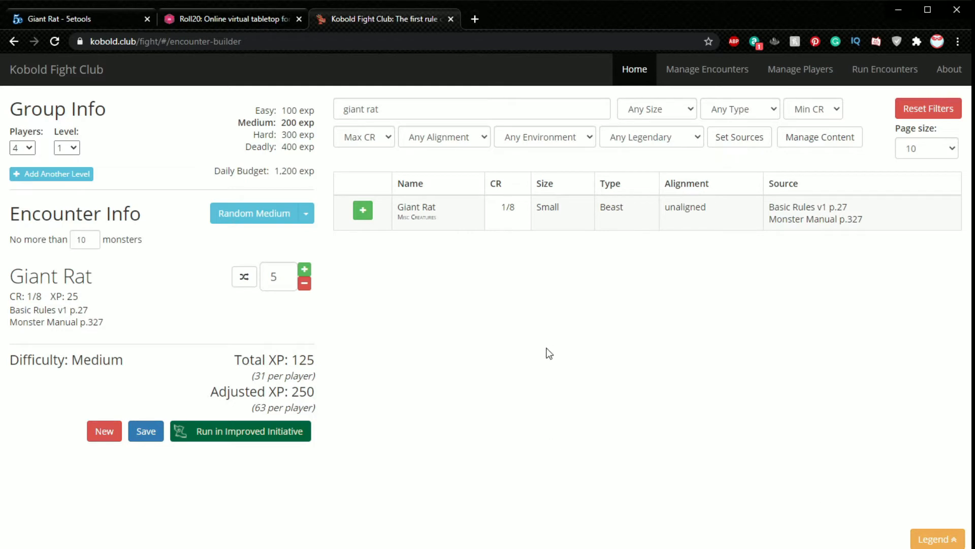
Include all Official and Official Adventure books in the monster source material.
left_click(756, 144)
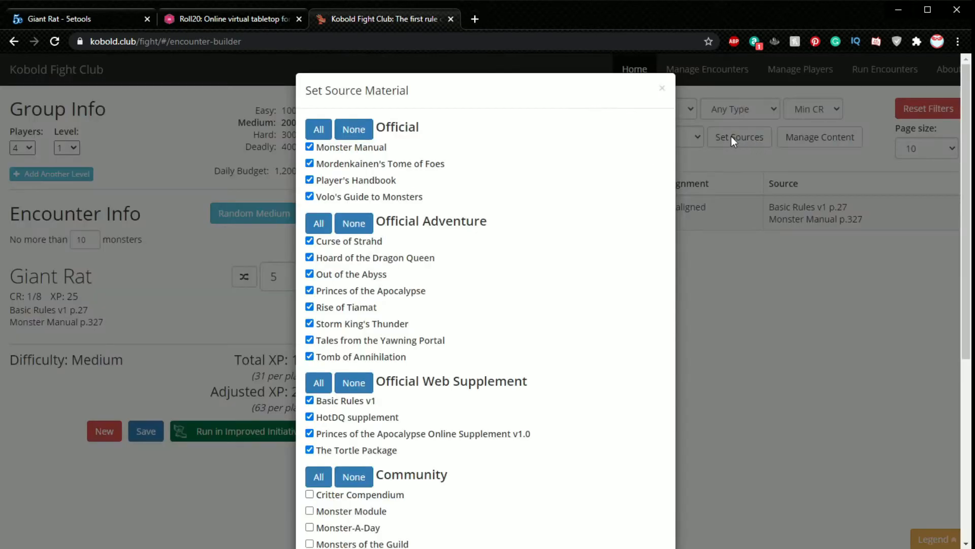
left_click(318, 129)
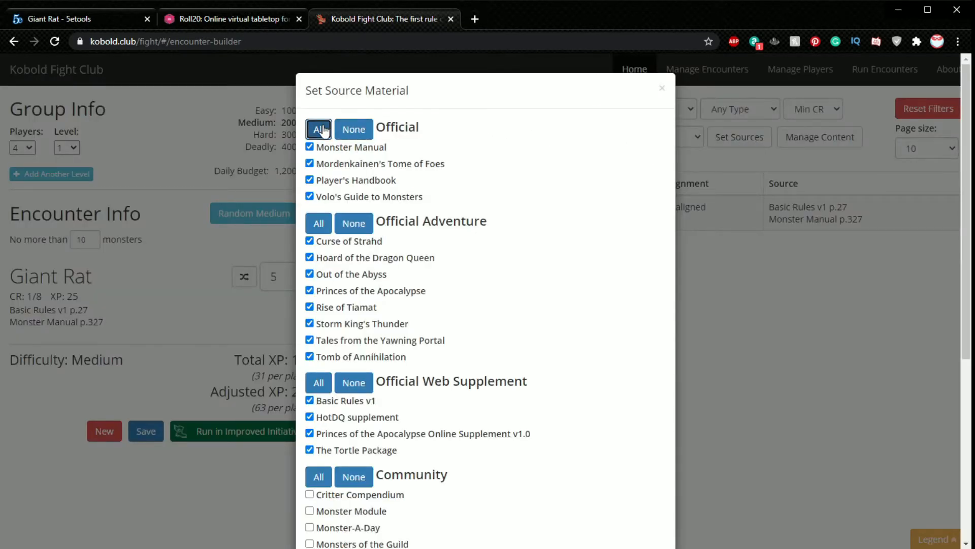
left_click(319, 224)
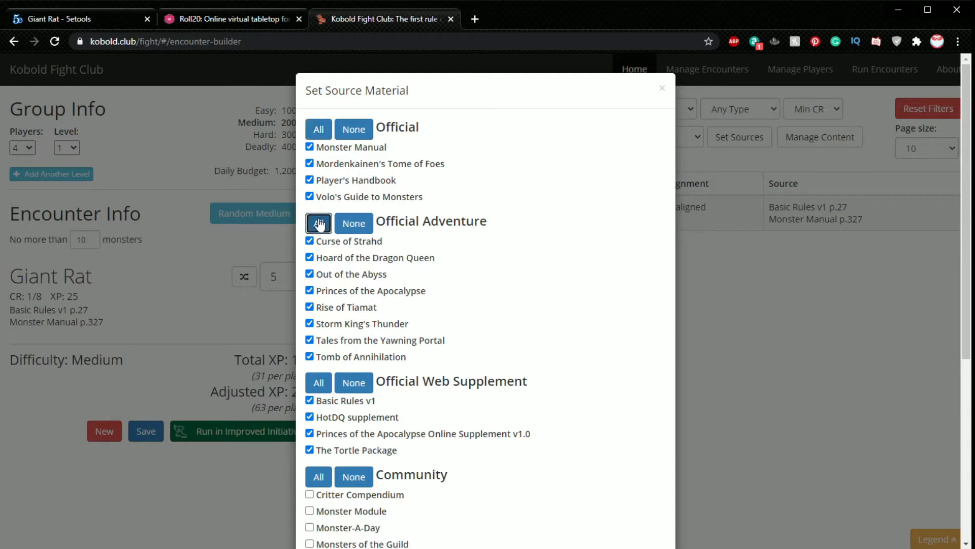
left_click(662, 89)
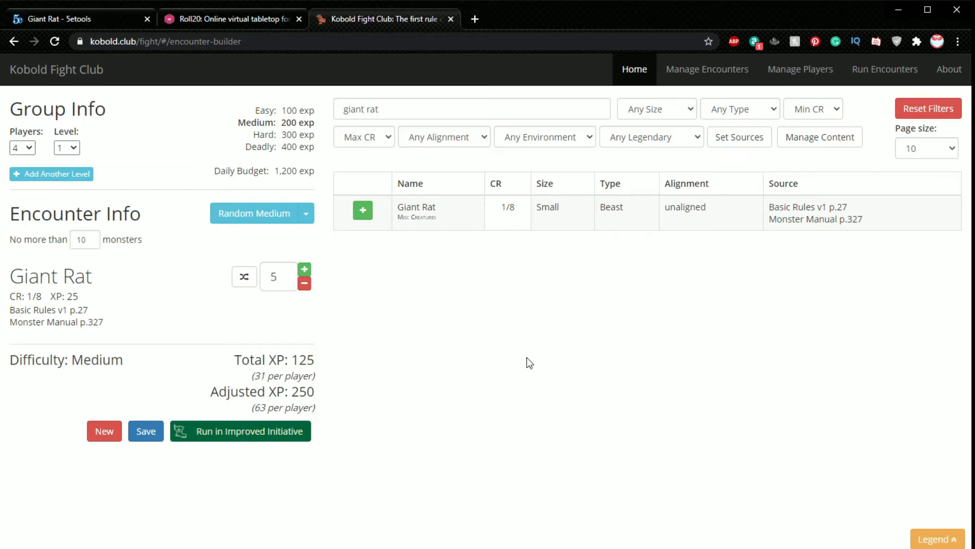
Switch to 5etools and look up "Giant rat" in the Bestiary to show its statblock.
key("ctrl+1")
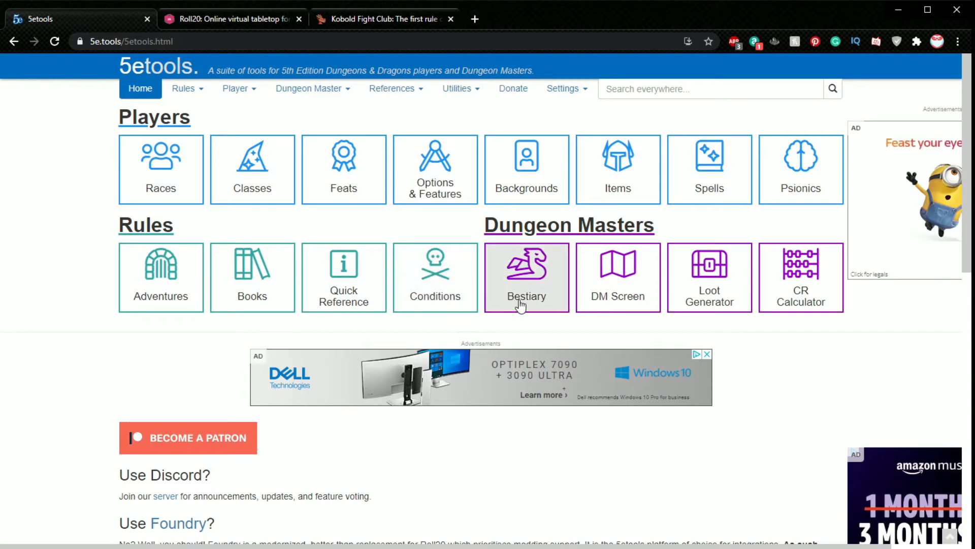
left_click(521, 304)
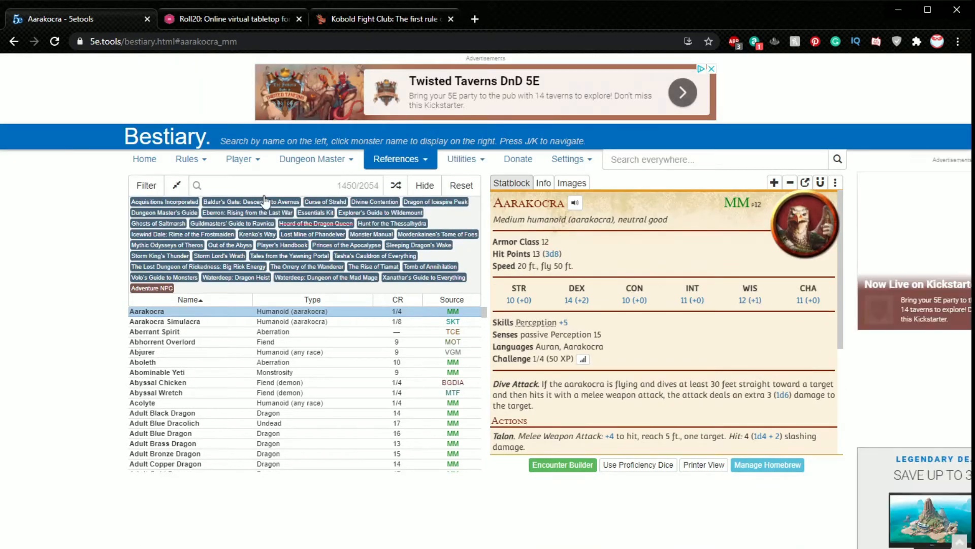
left_click(233, 186)
type("Giant")
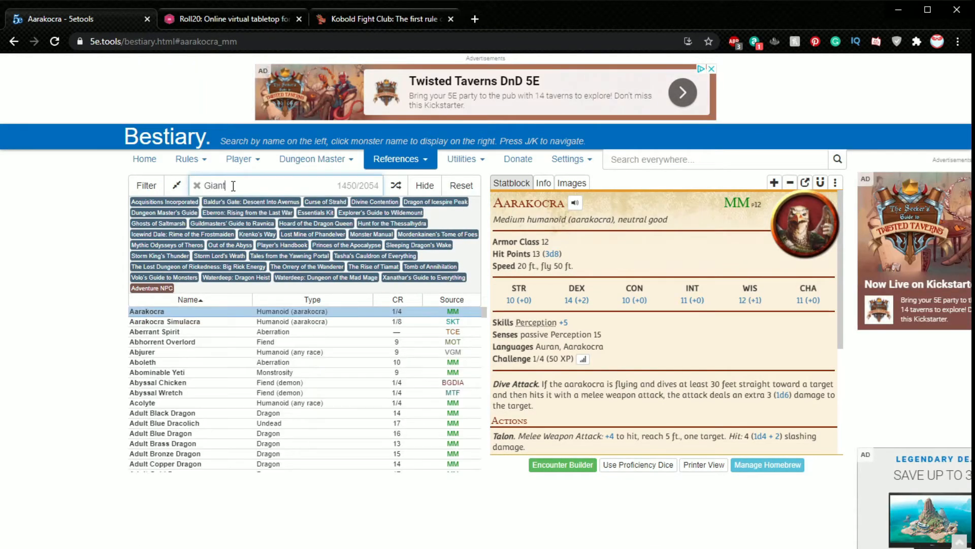
type(" rat")
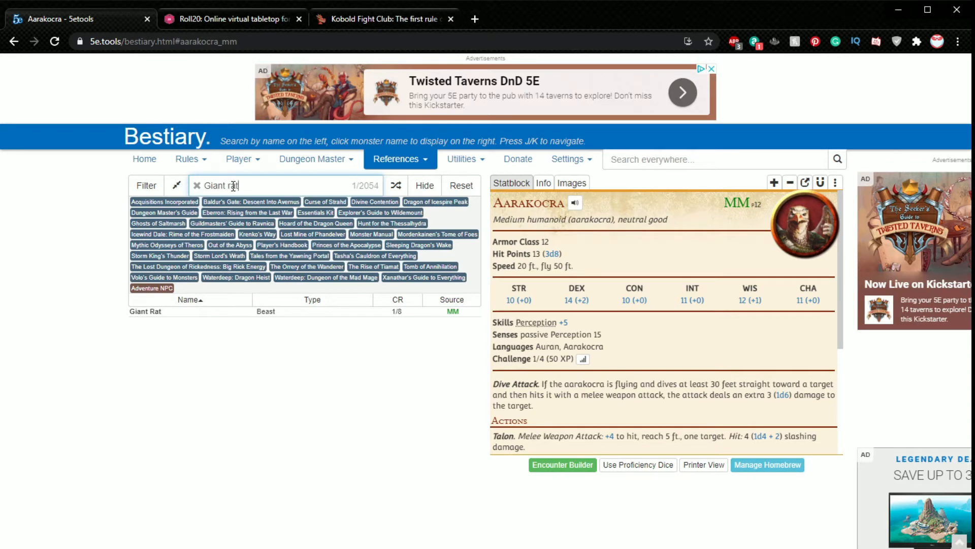
left_click(219, 312)
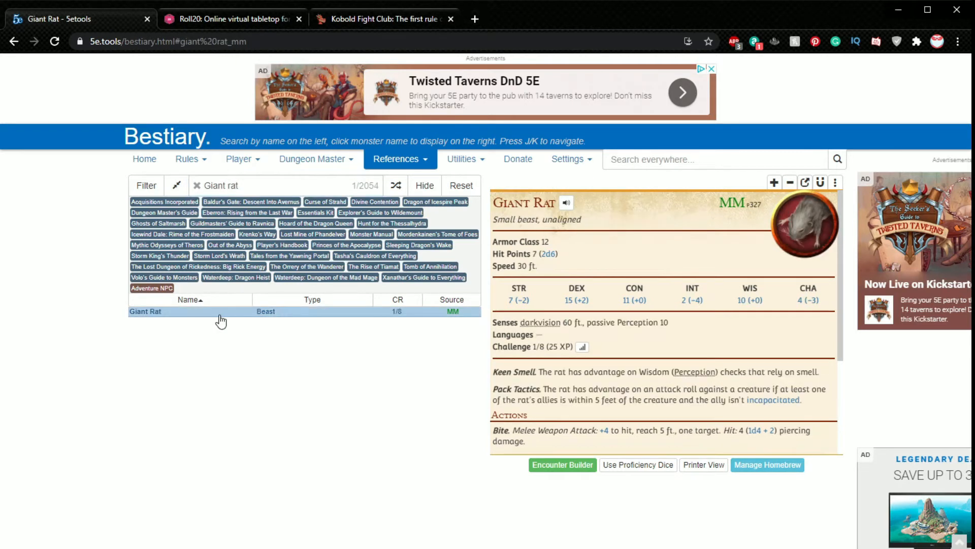
Add the Giant Rat, Dragonpriest, Cyclops and Awakened Giant Wasp to the Bestiary's pinned creature list.
left_click(775, 183)
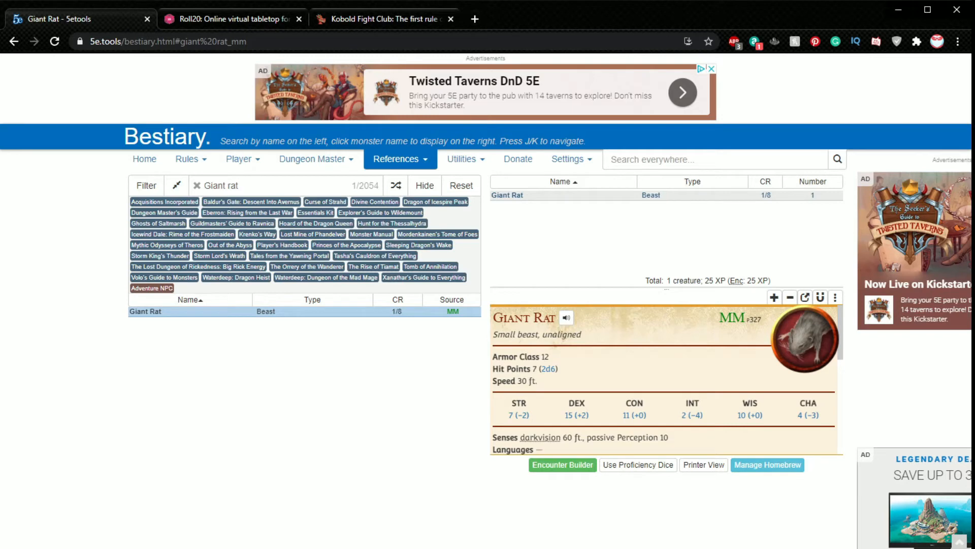
left_click(254, 187)
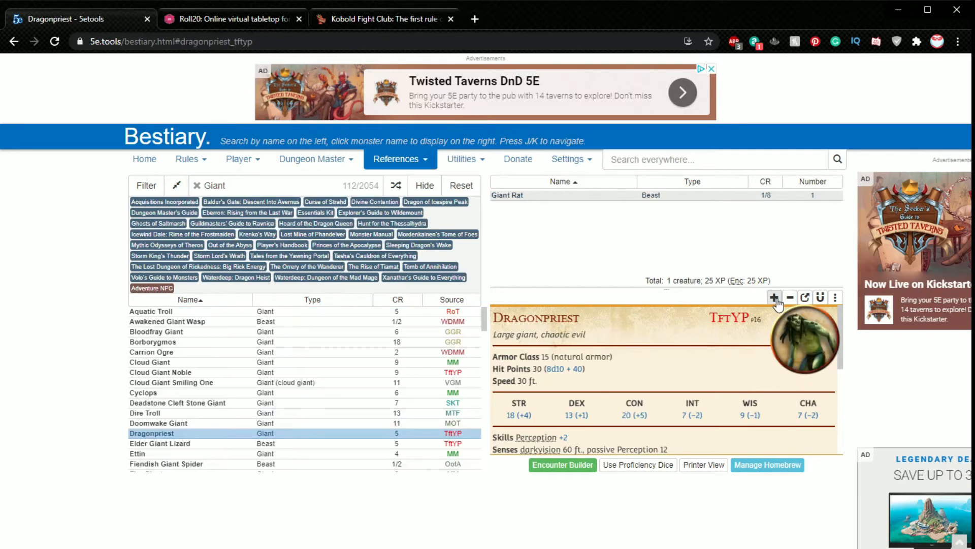
left_click(774, 297)
left_click(358, 393)
left_click(774, 297)
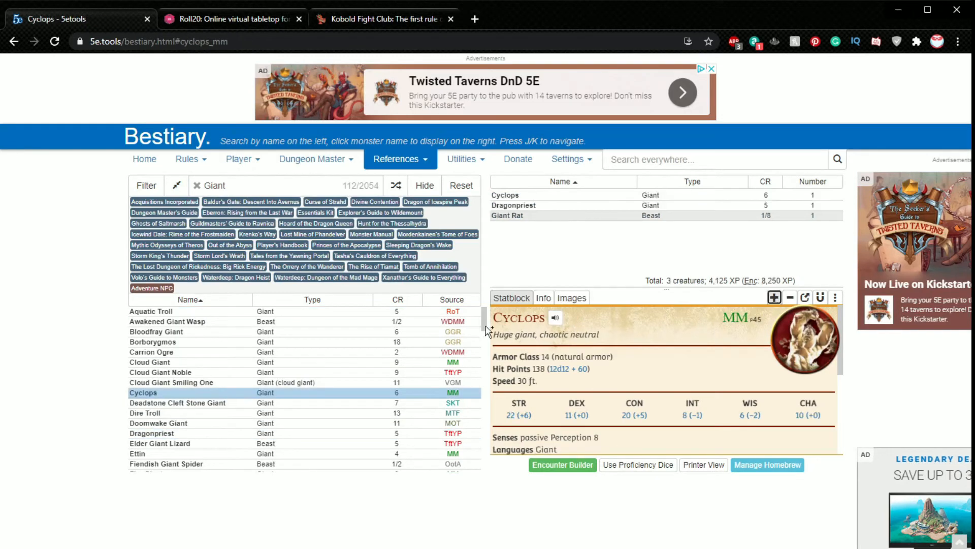
left_click(192, 321)
left_click(774, 297)
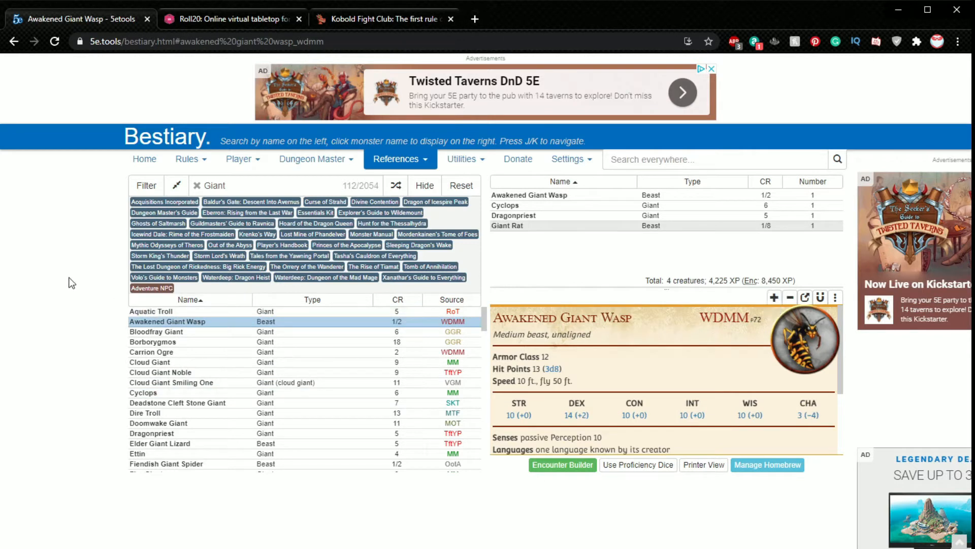
Open the Cyclops from the pinned creature list and look through its statblock.
left_click(554, 212)
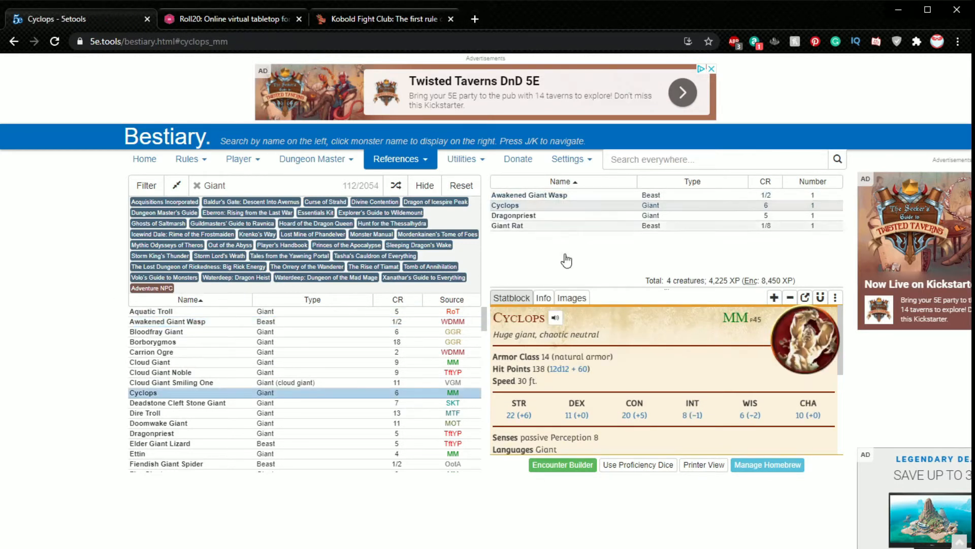
scroll(608, 419, "down", 1)
scroll(613, 409, "down", 3)
scroll(614, 410, "up", 1)
Open the pinned Giant Rat's statblock and roll its Dexterity modifier six times.
left_click(553, 225)
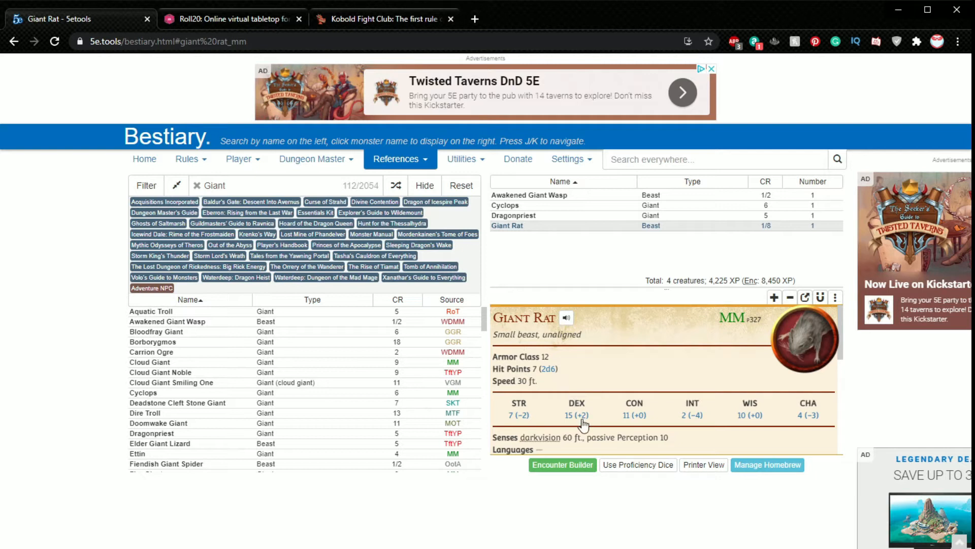
left_click_drag(562, 397, 596, 395)
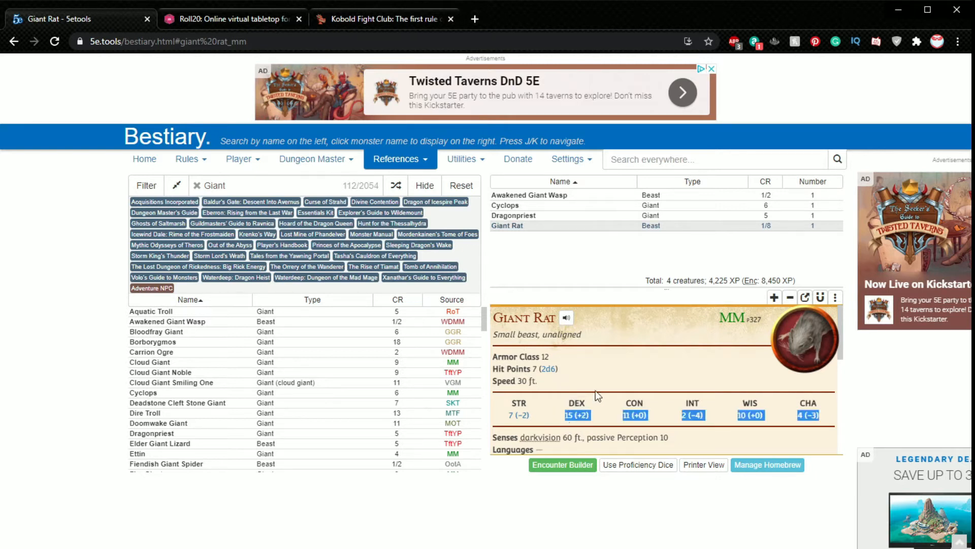
left_click(588, 432)
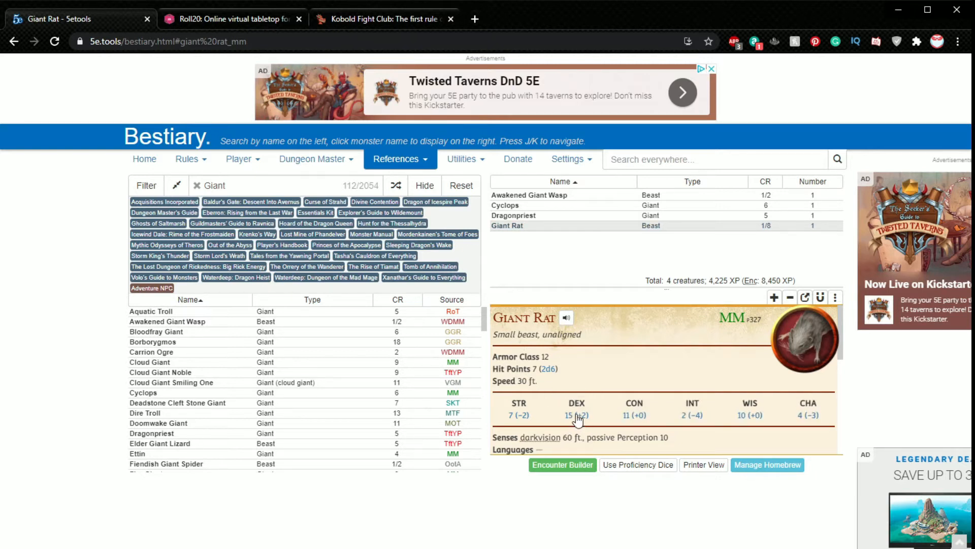
left_click(577, 416)
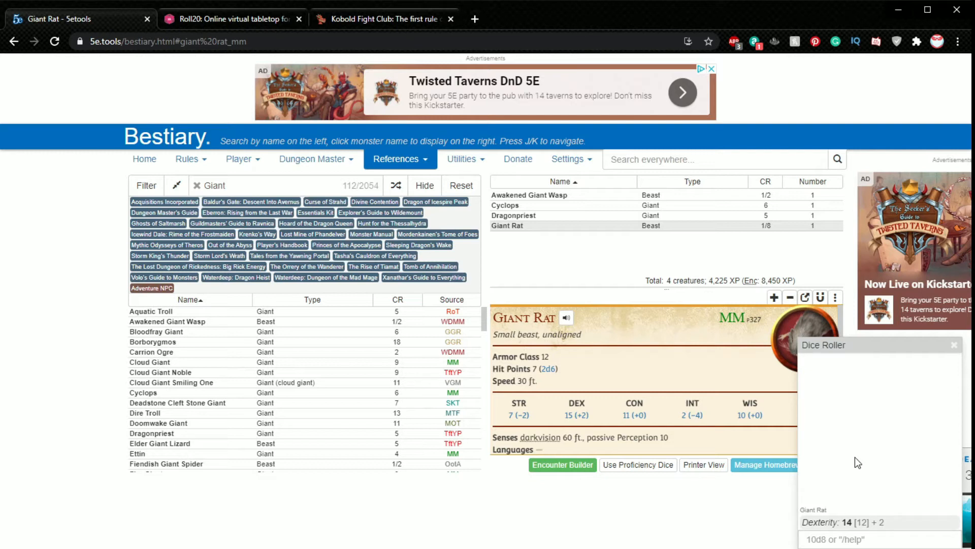
left_click(571, 420)
left_click(571, 420)
left_click(570, 421)
left_click(571, 421)
left_click(571, 420)
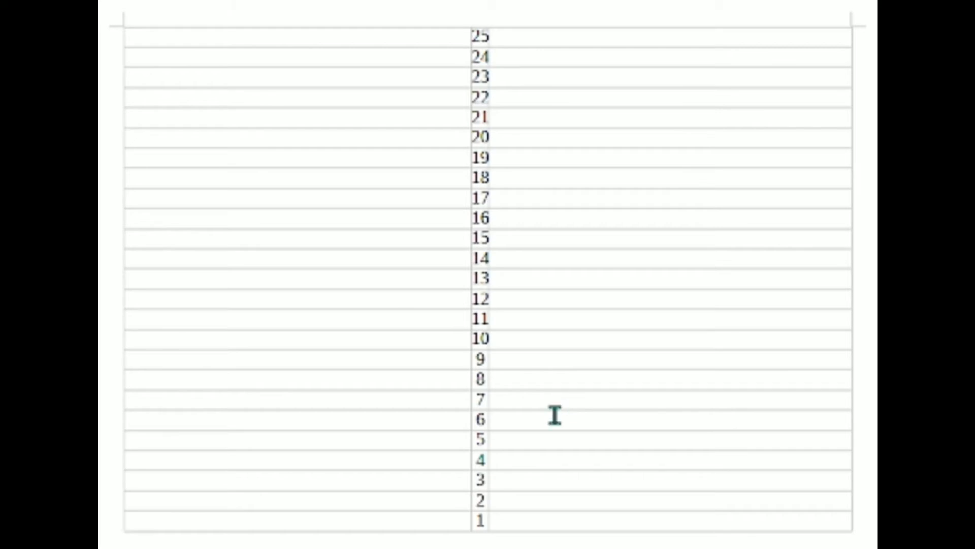
In the initiative table, enter "Giant Rat Blue" as the monster at 14 and the player character's name at 19.
left_click(320, 257)
type("Giant Rat Blue")
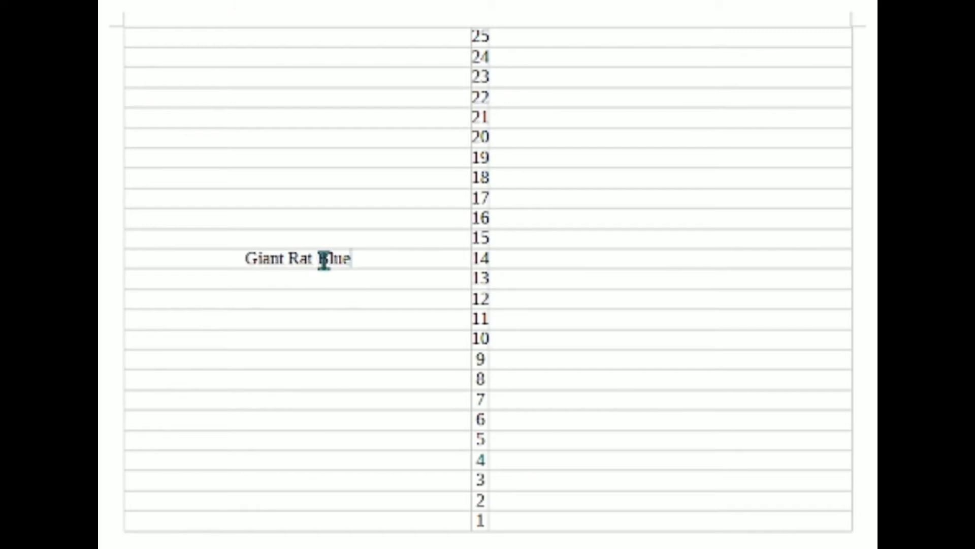
left_click(590, 161)
type("Fletch")
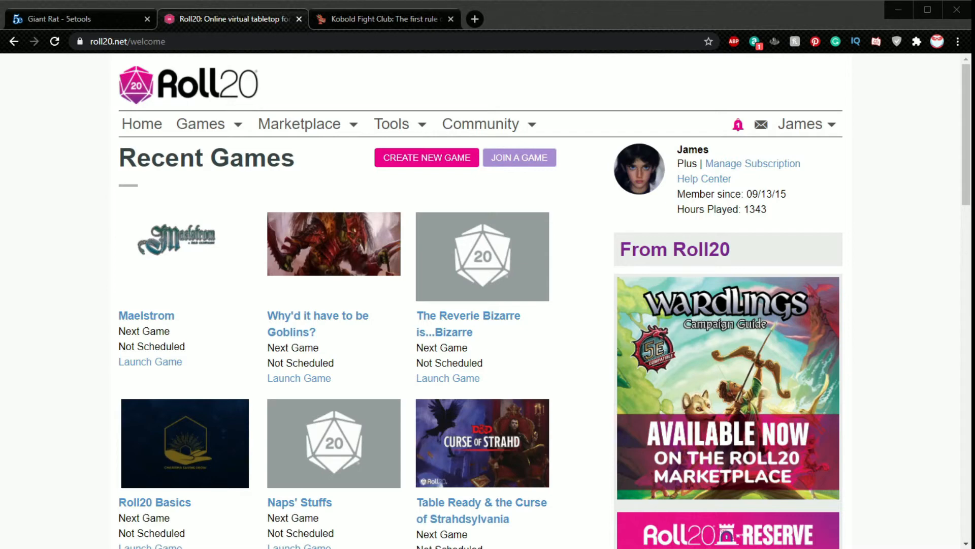
Switch to Roll20, create a new game named "A Most Potent Brew" and launch it.
left_click(442, 159)
type("A ")
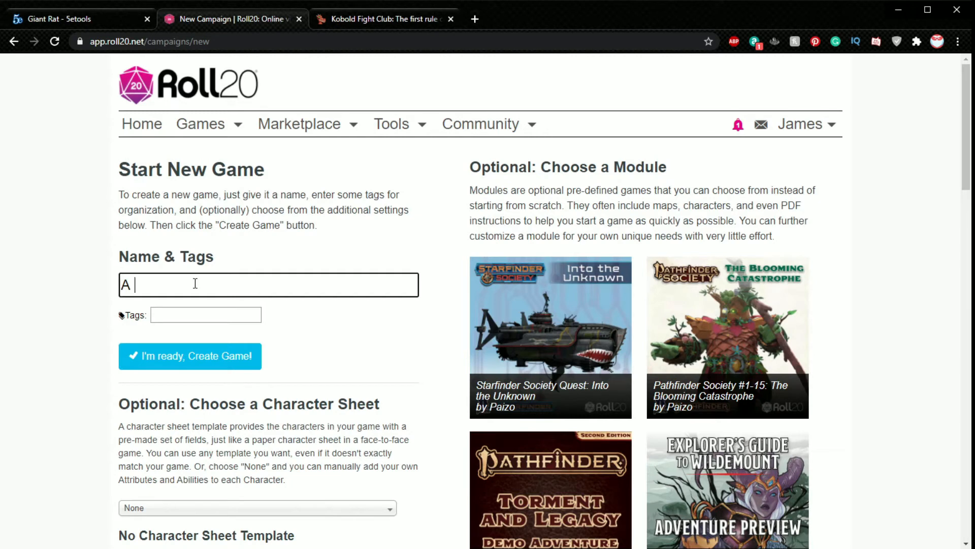
type("Most Potent Brew")
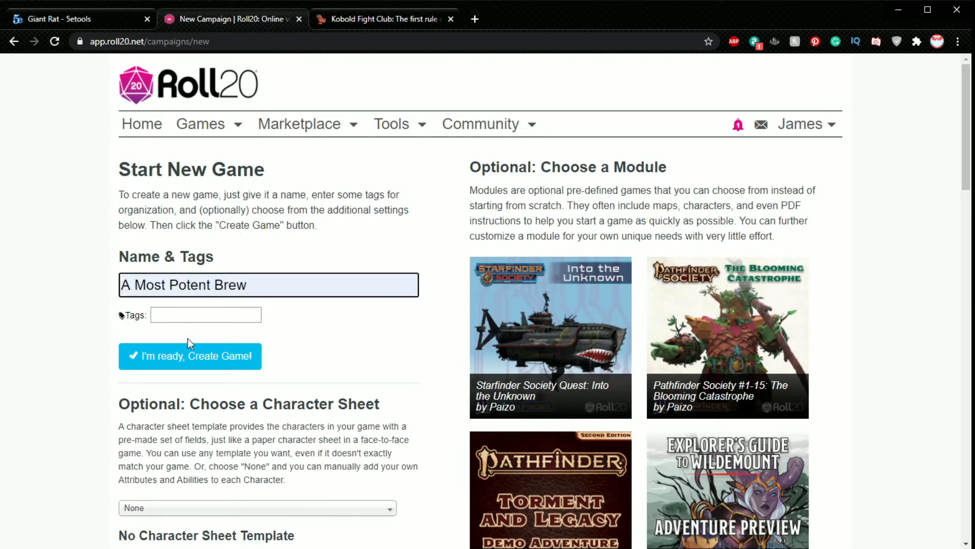
left_click(179, 360)
left_click(173, 336)
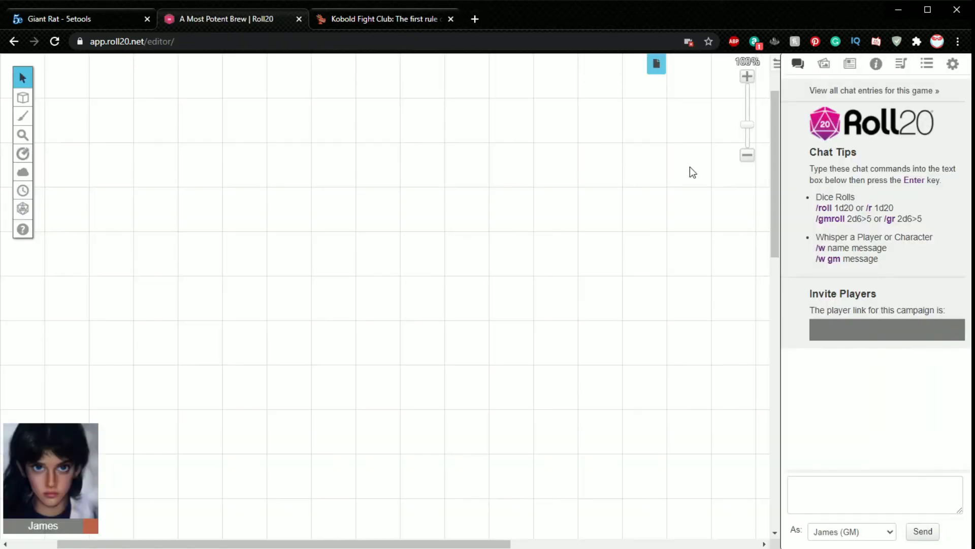
Hide the chat sidebar and examine the whole tabletop page, including the dungeon map's rooms up close.
left_click(773, 65)
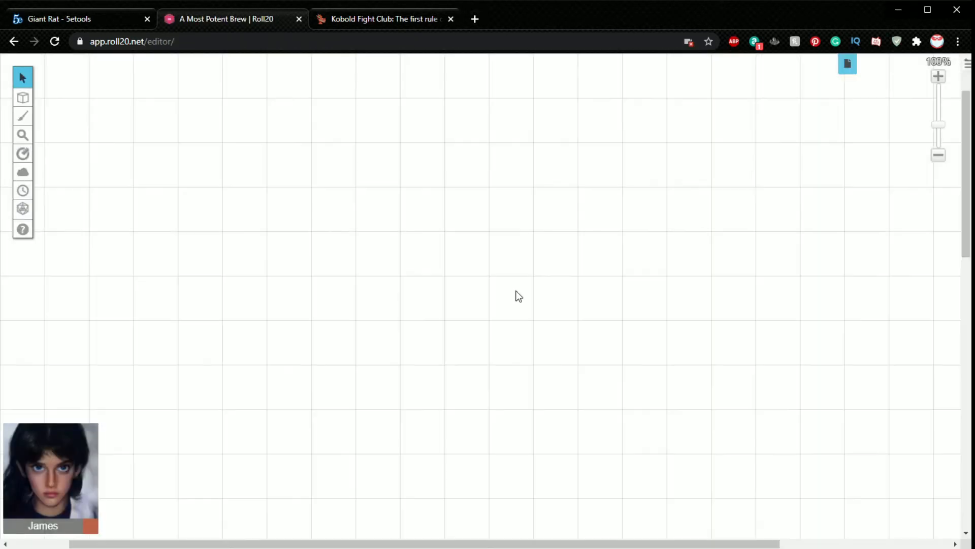
left_click(939, 156)
left_click(939, 156)
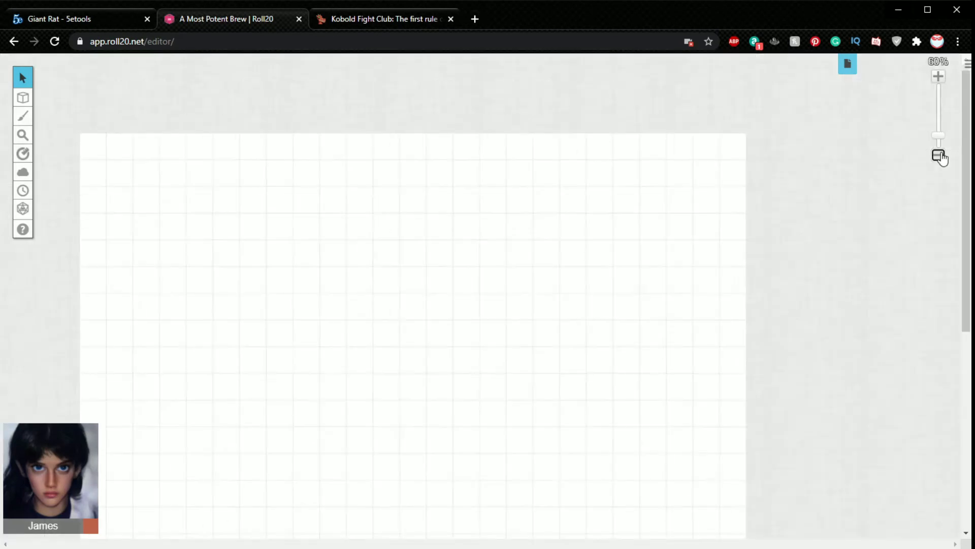
scroll(700, 239, "down", 1)
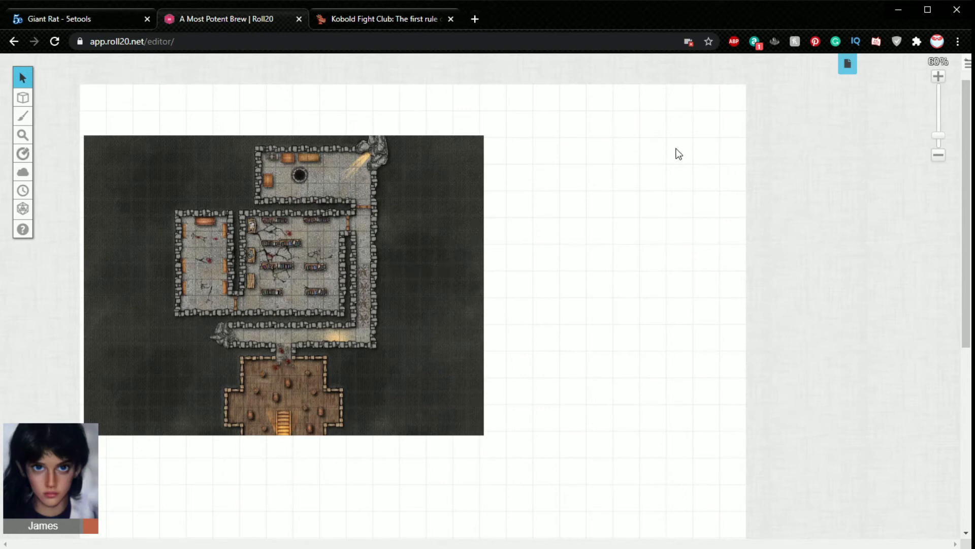
left_click(938, 76)
left_click(938, 76)
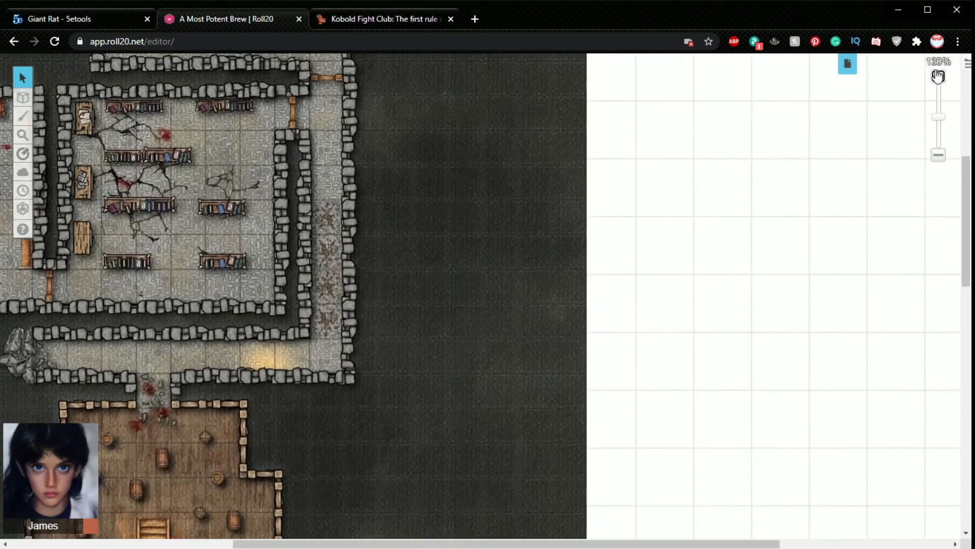
Position the dungeon map image on the page and move it to the Map Layer.
left_click(939, 76)
left_click(938, 76)
left_click(938, 76)
left_click(938, 77)
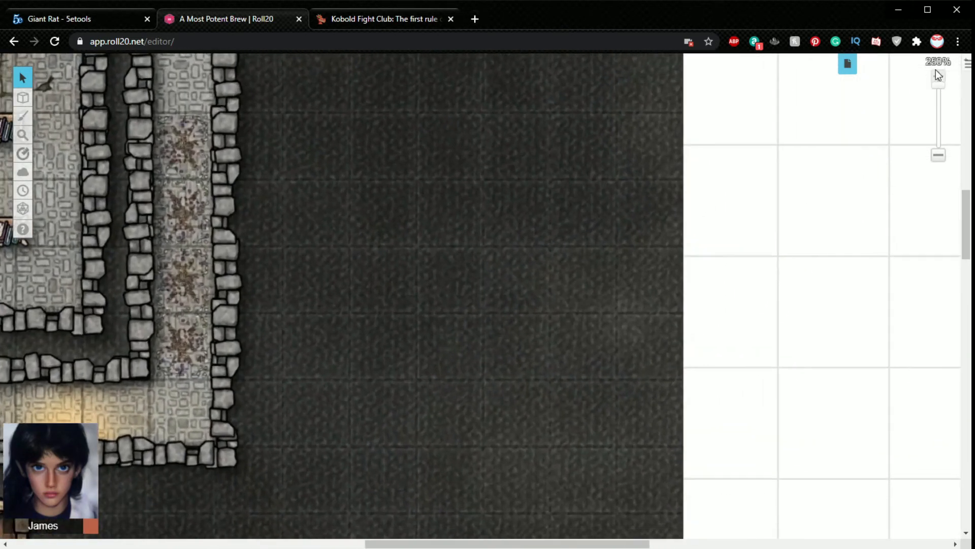
left_click_drag(462, 229, 505, 289)
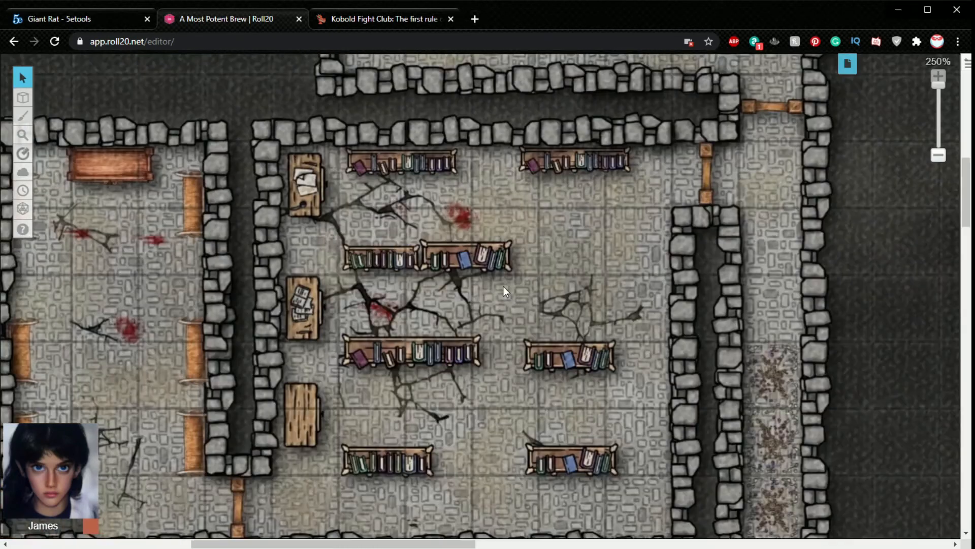
left_click_drag(601, 310, 626, 296)
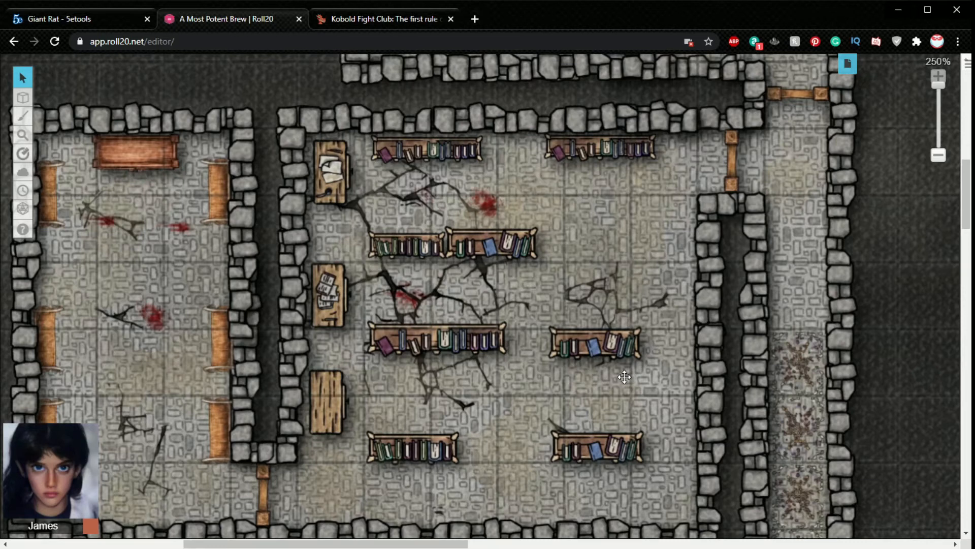
right_click(550, 324)
mouse_move(574, 313)
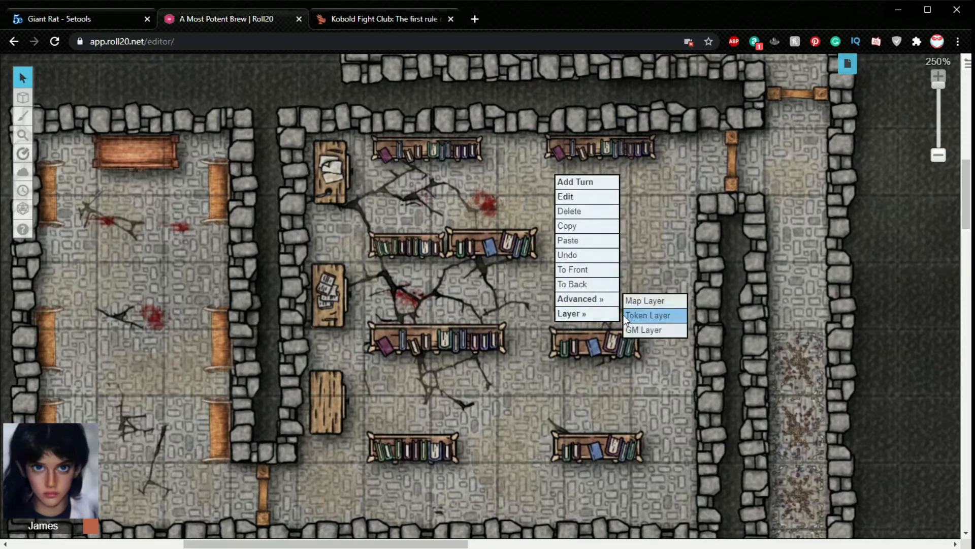
left_click(647, 302)
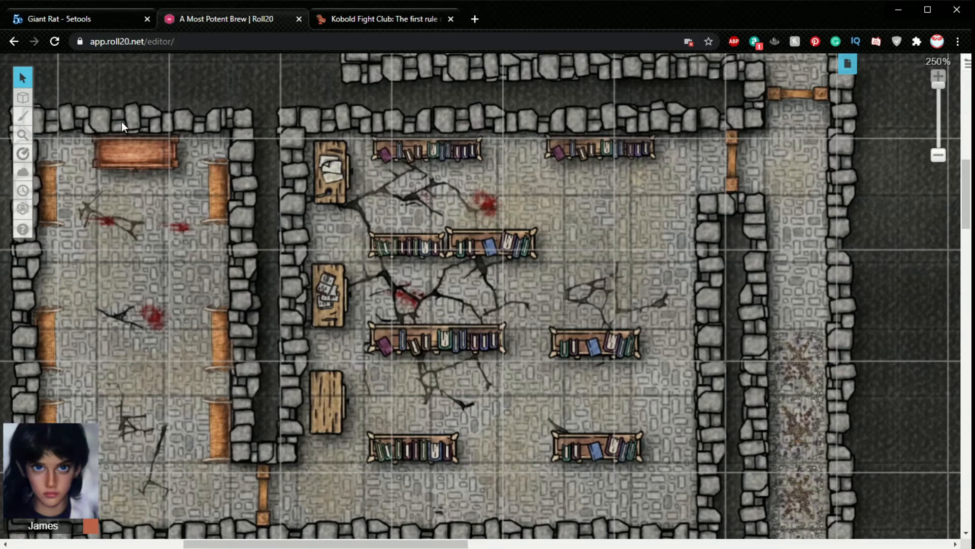
On the Map & Background layer, align the dungeon map to the grid from a 3 x 3 square box of 42 x 42 pixel cells.
mouse_move(25, 98)
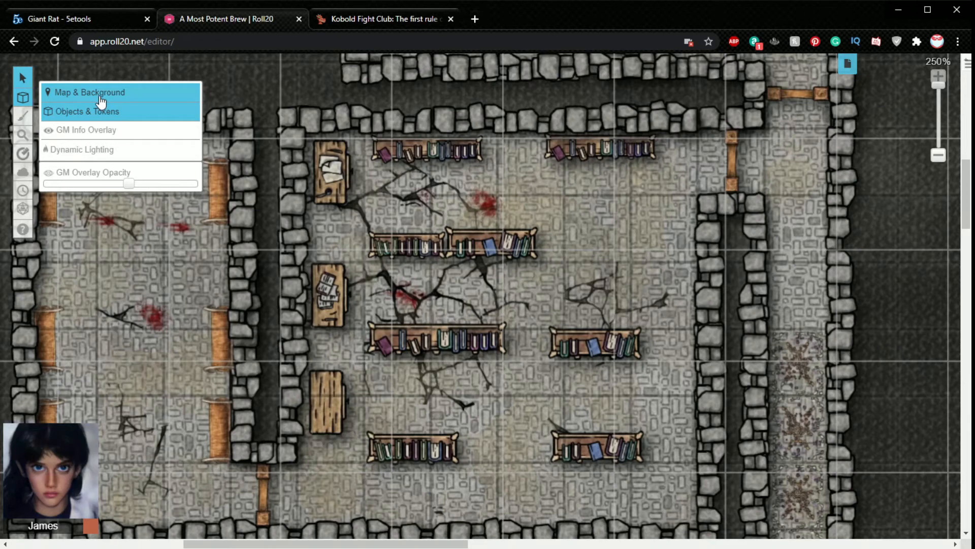
left_click(101, 94)
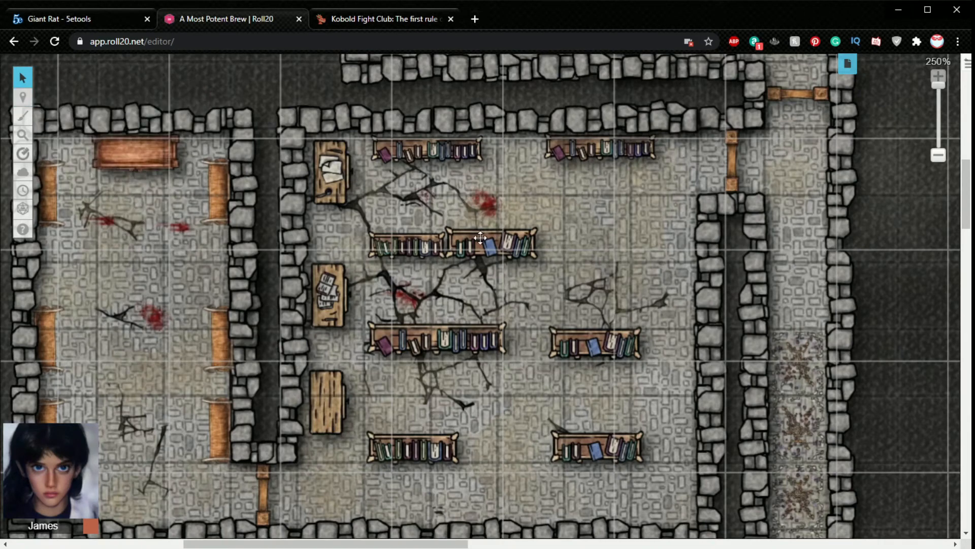
right_click(493, 269)
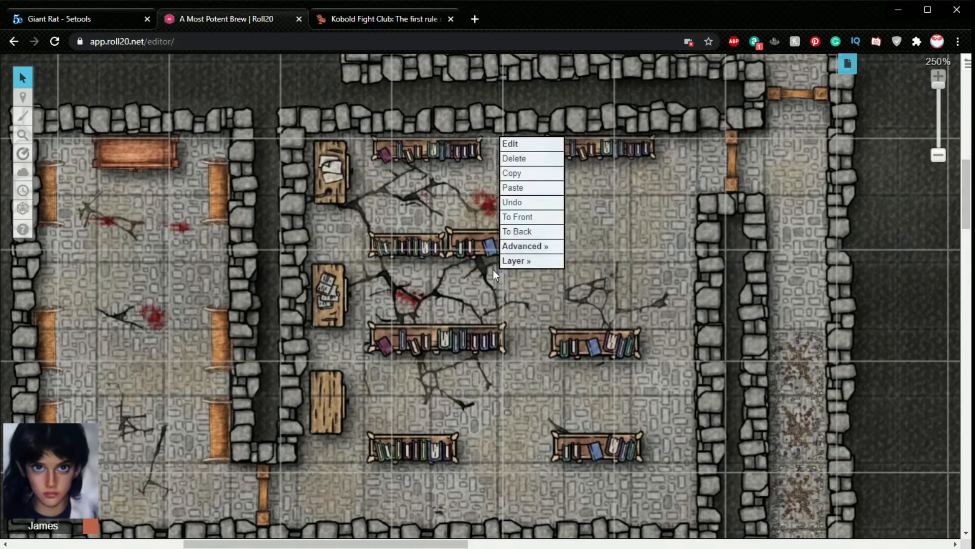
mouse_move(547, 247)
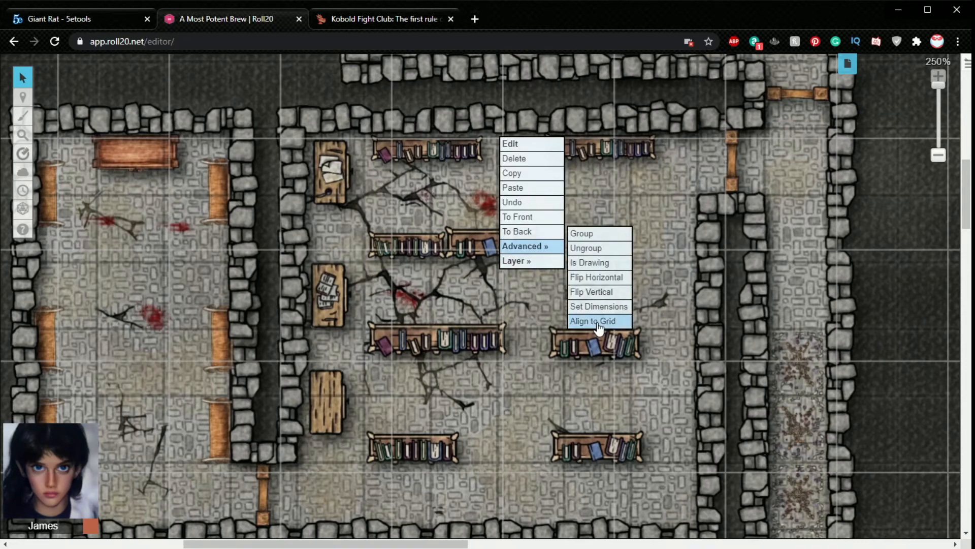
left_click(598, 321)
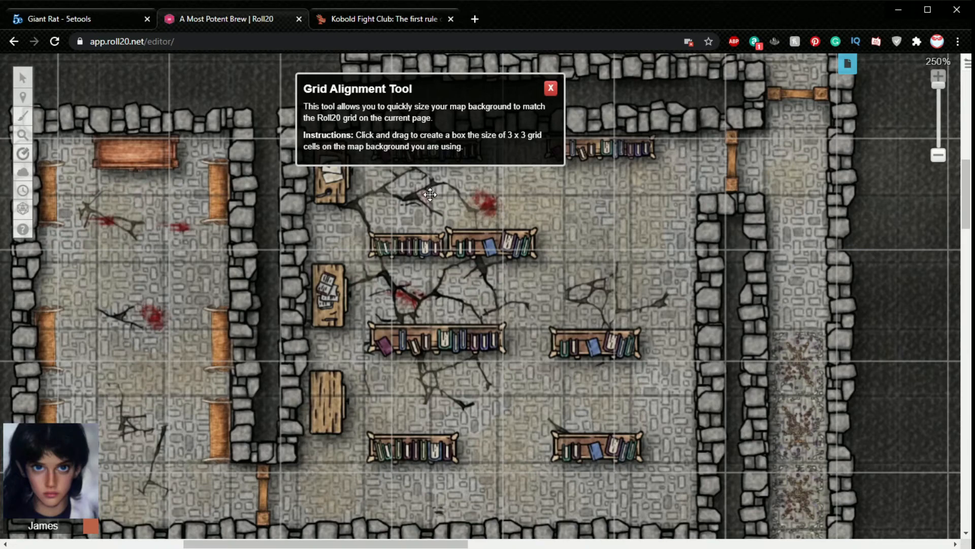
left_click_drag(430, 195, 631, 396)
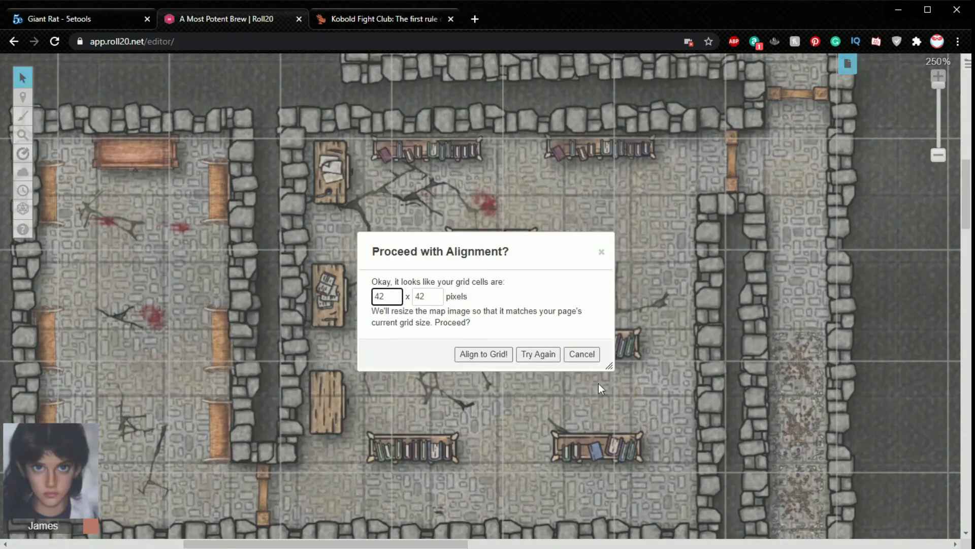
left_click(480, 354)
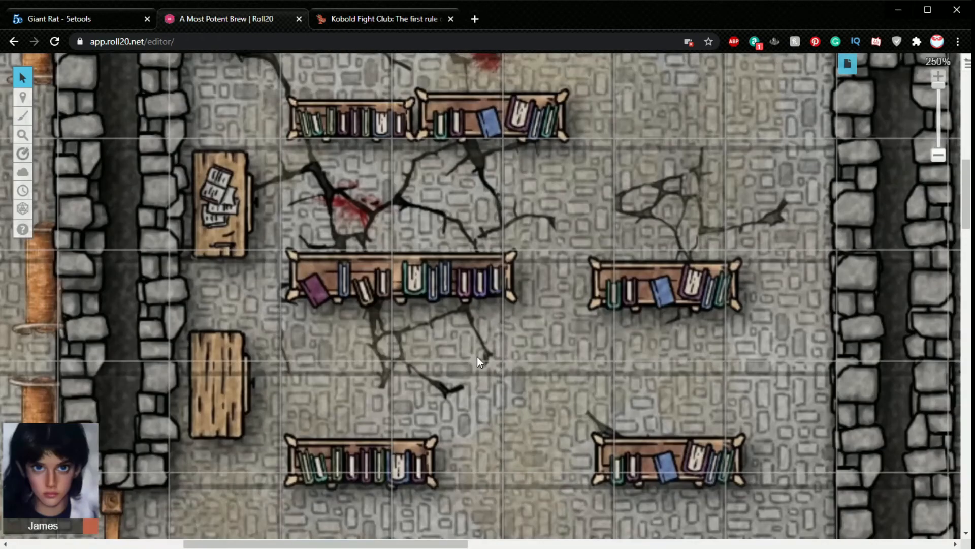
Examine how the dungeon map's squares line up with the page grid around the library room.
left_click(938, 156)
left_click(935, 159)
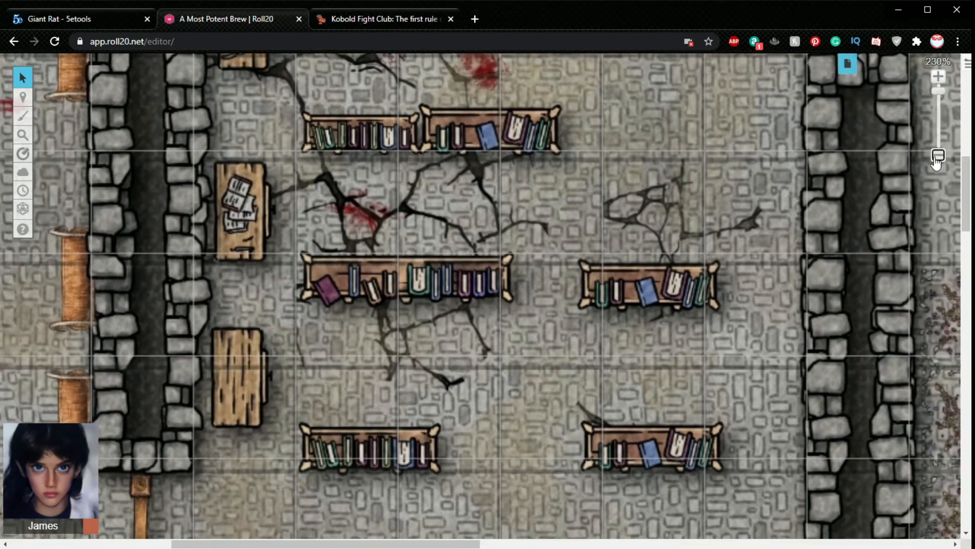
left_click(936, 159)
left_click(936, 158)
left_click(935, 158)
left_click(936, 159)
left_click(934, 158)
left_click_drag(625, 263, 672, 262)
scroll(672, 262, "up", 1)
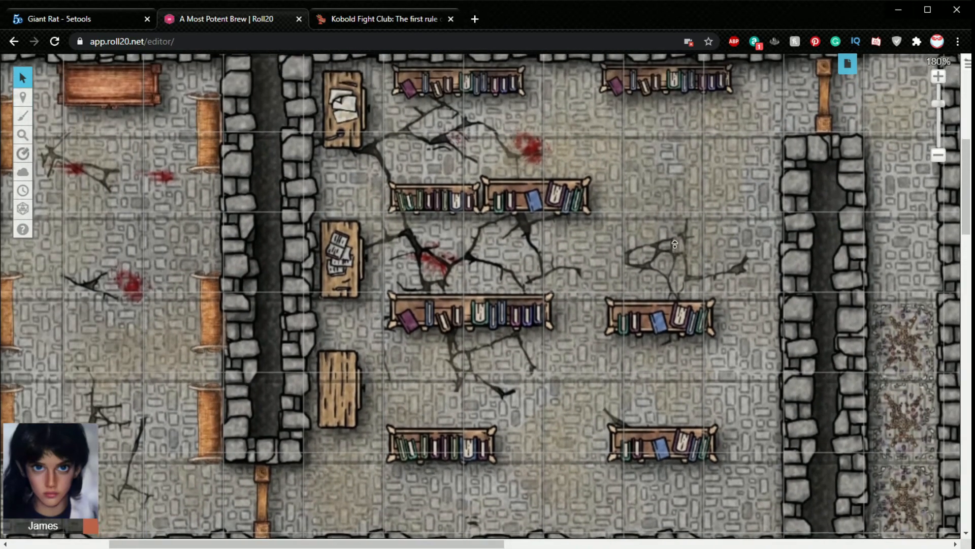
scroll(518, 169, "down", 1)
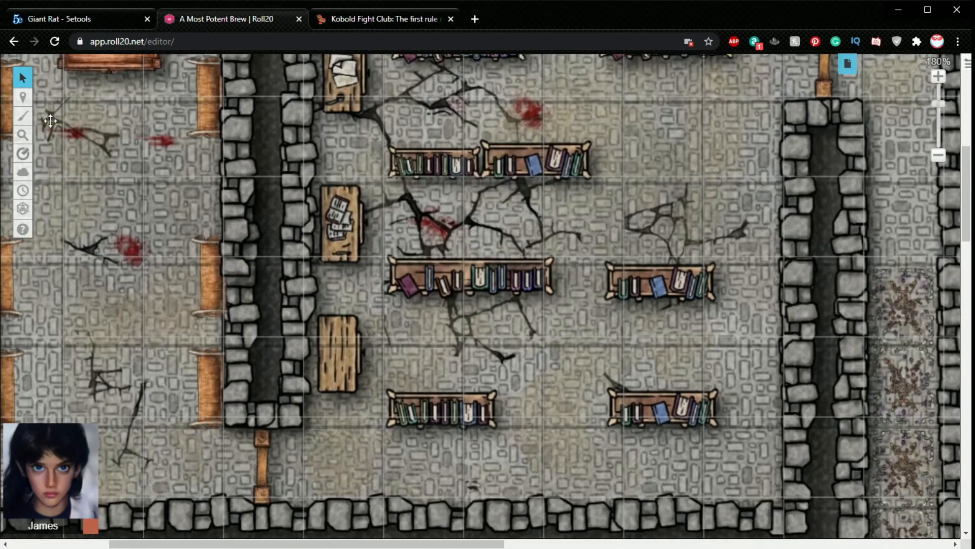
Set the dungeon map as a drawing and shift it slightly off its snapped position.
right_click(486, 153)
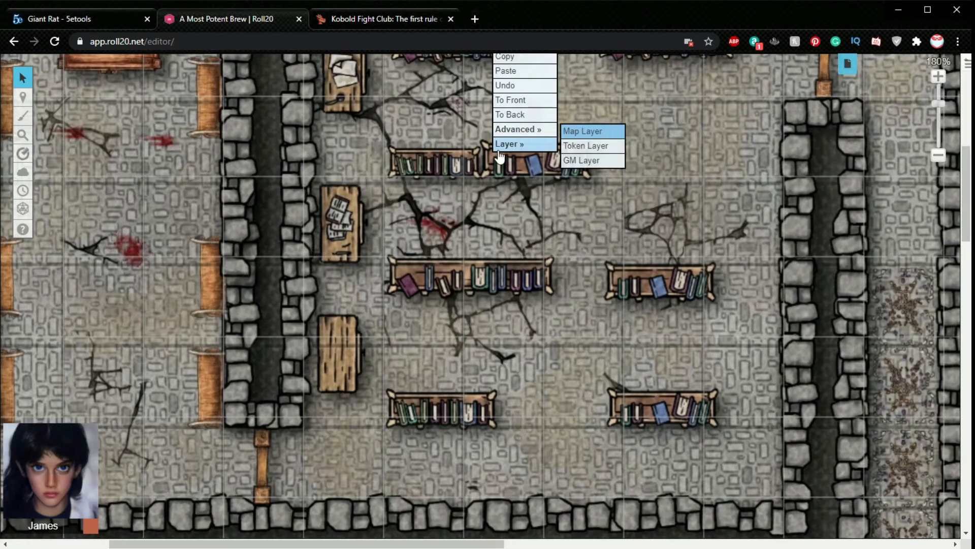
mouse_move(537, 135)
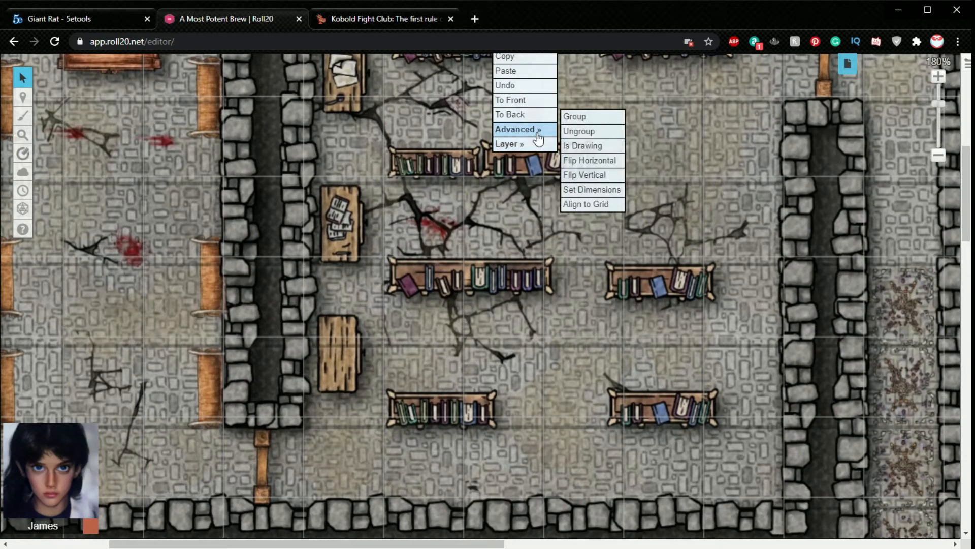
left_click(588, 147)
left_click_drag(588, 148, 567, 159)
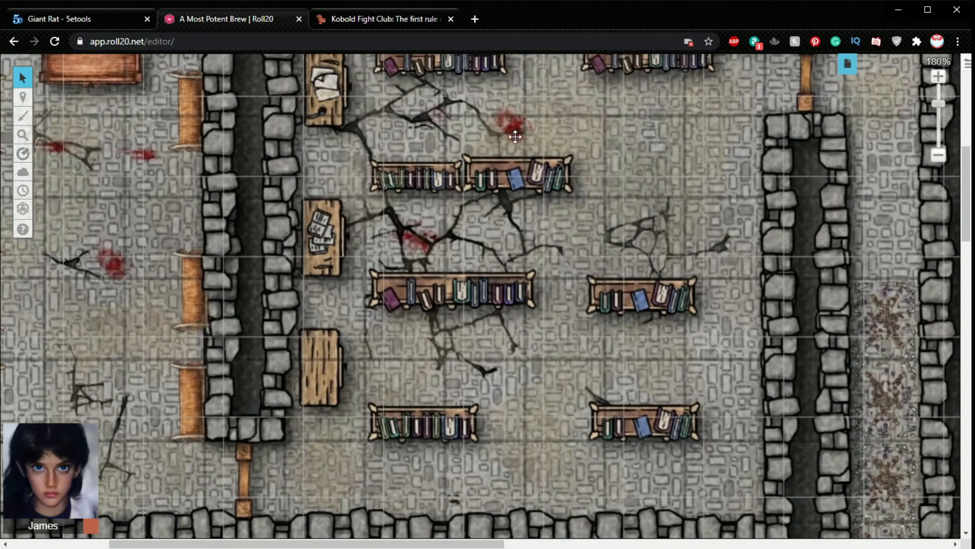
Realign the dungeon map to the grid from a box over 3 x 3 library squares and nudge it onto the grid lines.
right_click(442, 175)
mouse_move(472, 152)
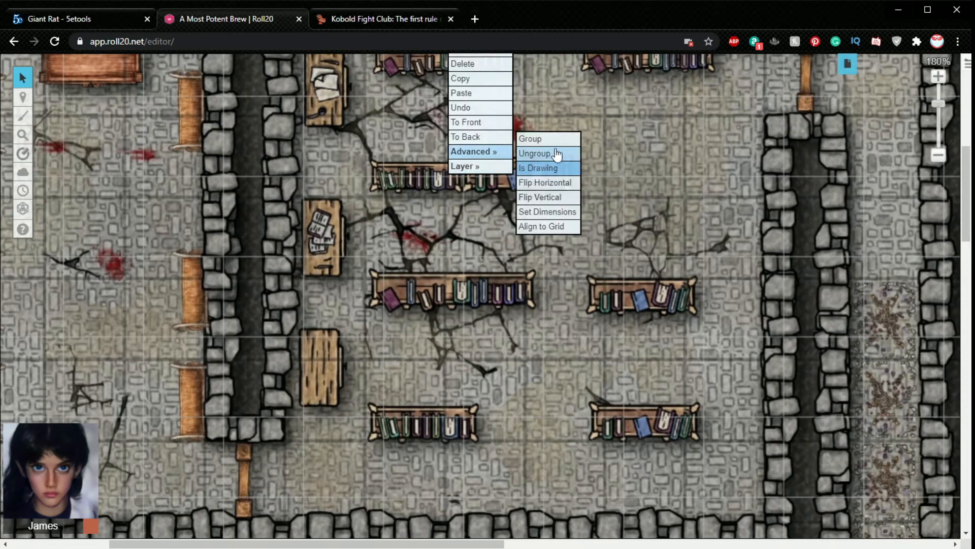
left_click(541, 226)
scroll(446, 213, "up", 2)
left_click_drag(446, 214, 685, 458)
left_click(481, 358)
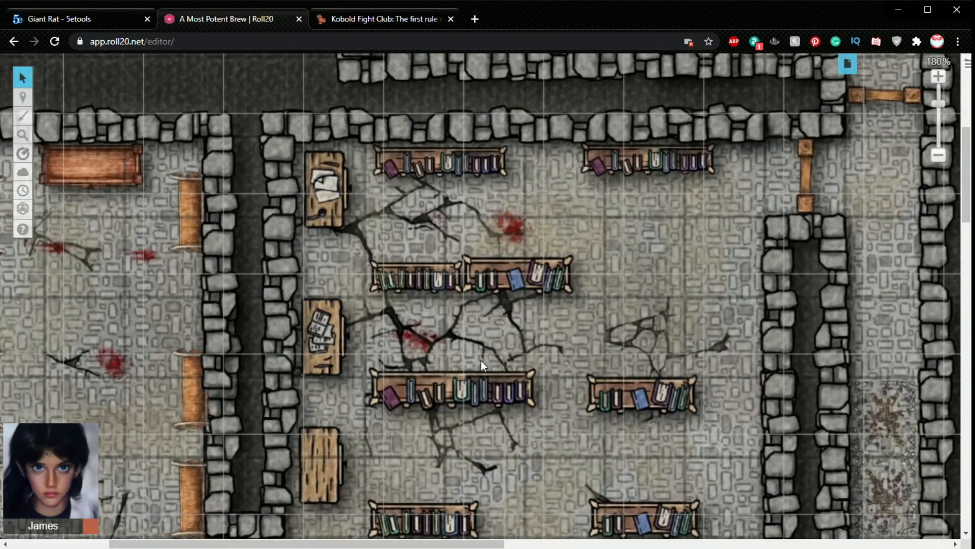
left_click_drag(637, 298, 656, 275)
Examine the grid alignment across the whole dungeon map, down to the wooden brewery cellar.
left_click(938, 154)
left_click(938, 154)
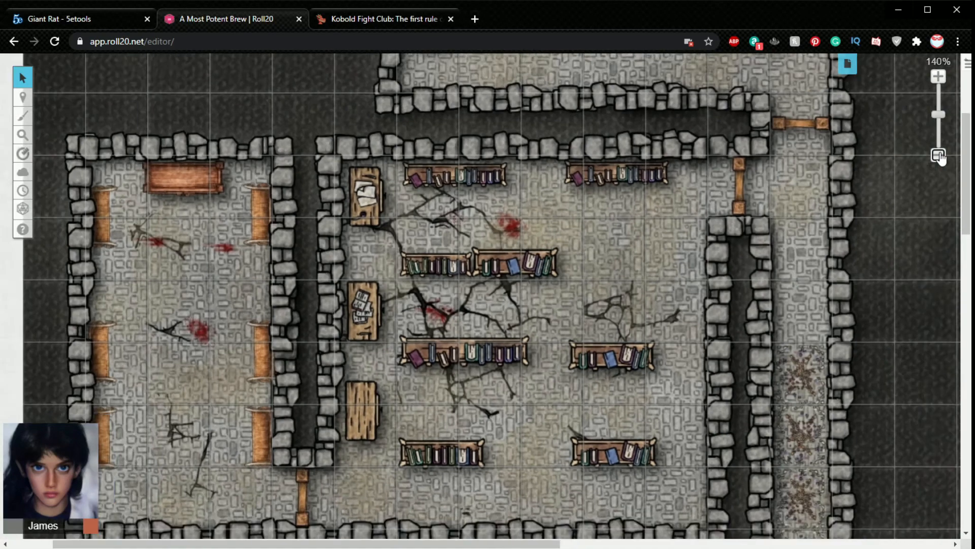
left_click(938, 154)
left_click(938, 155)
left_click(938, 155)
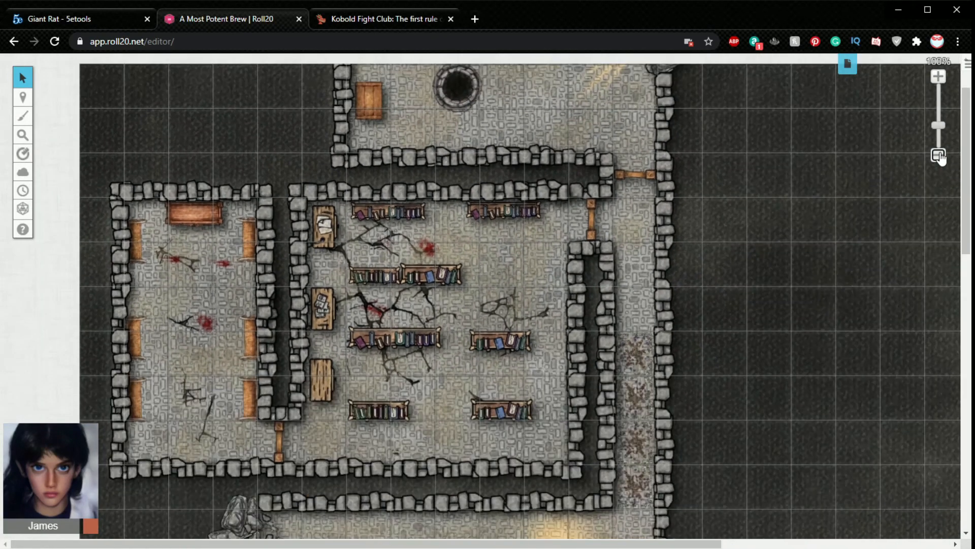
left_click(939, 154)
scroll(478, 323, "down", 5)
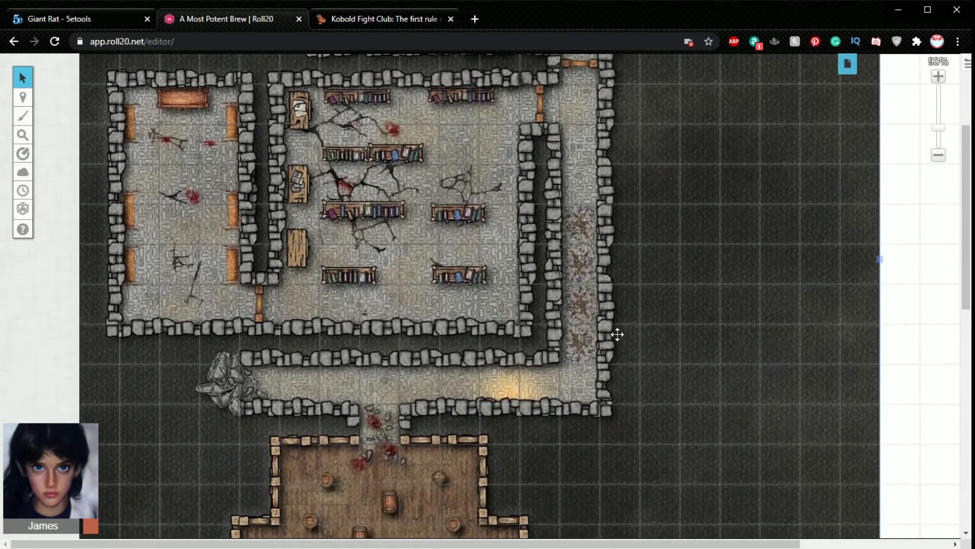
scroll(452, 403, "down", 1)
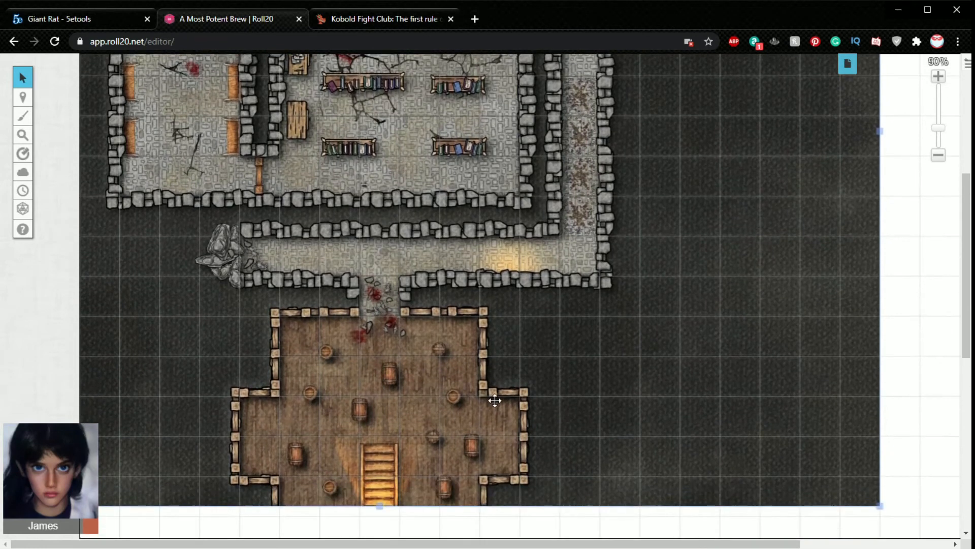
scroll(494, 403, "down", 3)
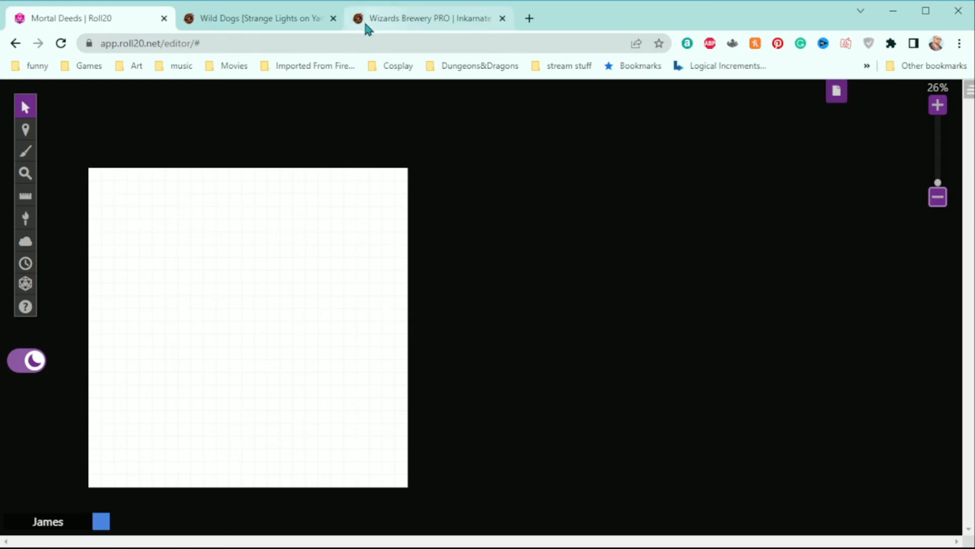
Check the Wild Dogs map's grid options in Inkarnate, and place that map on the blank Roll20 page, enlarged to fill it.
left_click(293, 21)
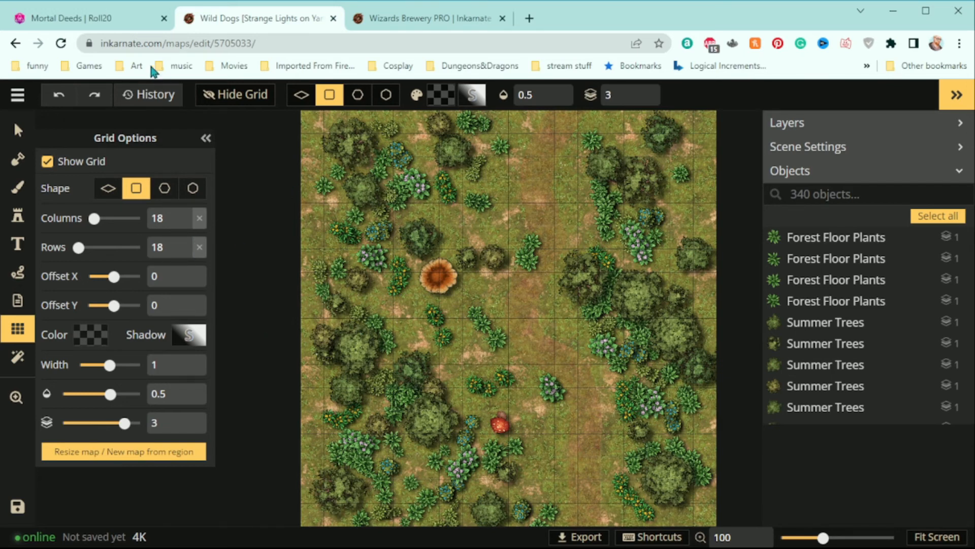
left_click(104, 20)
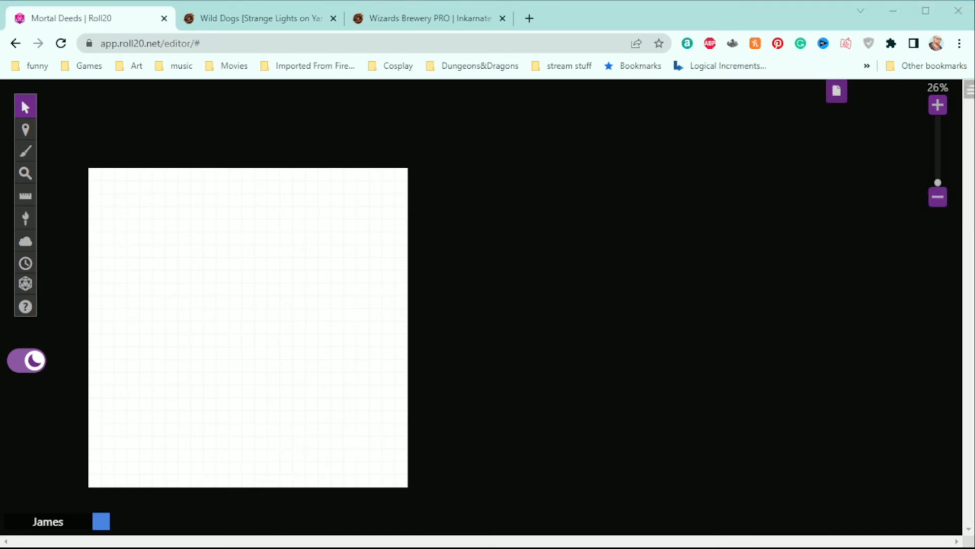
left_click_drag(180, 320, 179, 320)
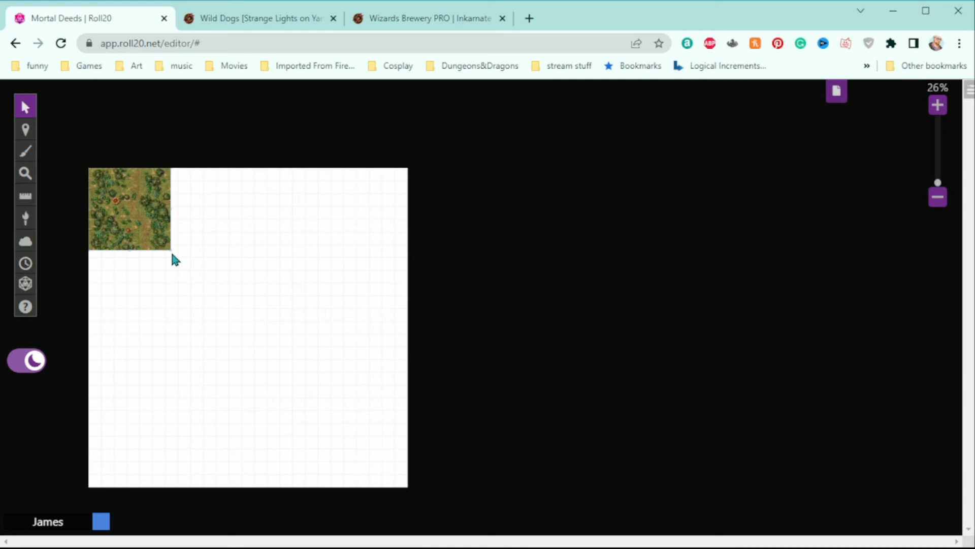
left_click_drag(173, 252, 413, 491)
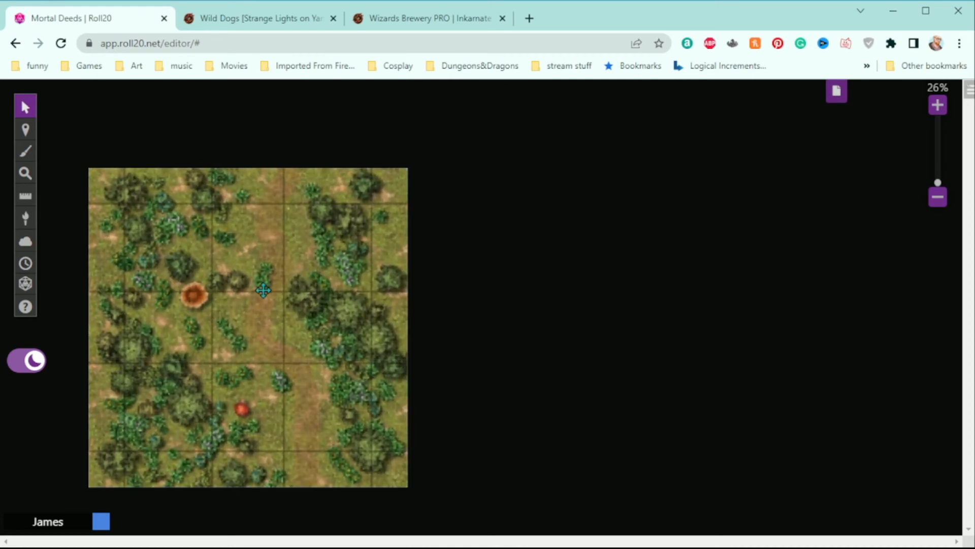
Move the forest map to the Map Layer.
right_click(265, 296)
mouse_move(300, 281)
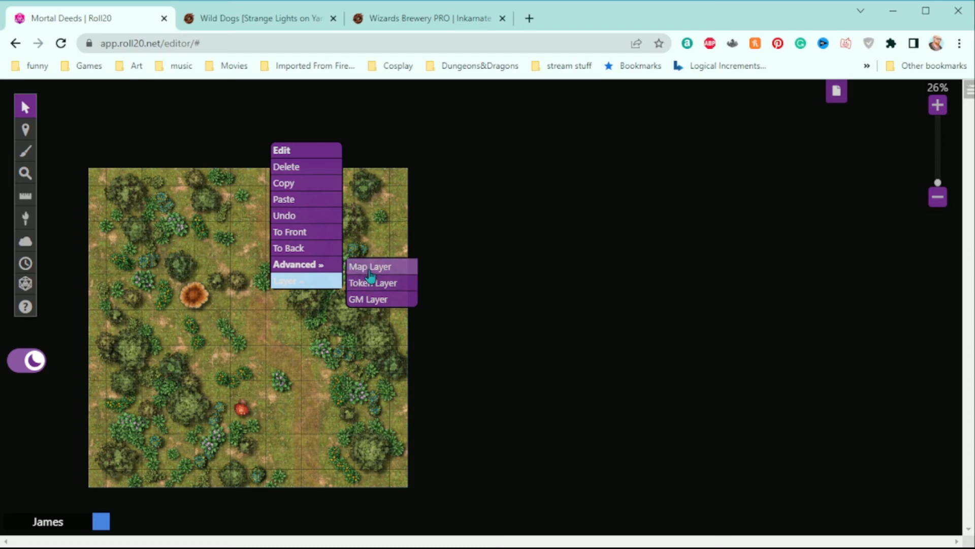
left_click(370, 277)
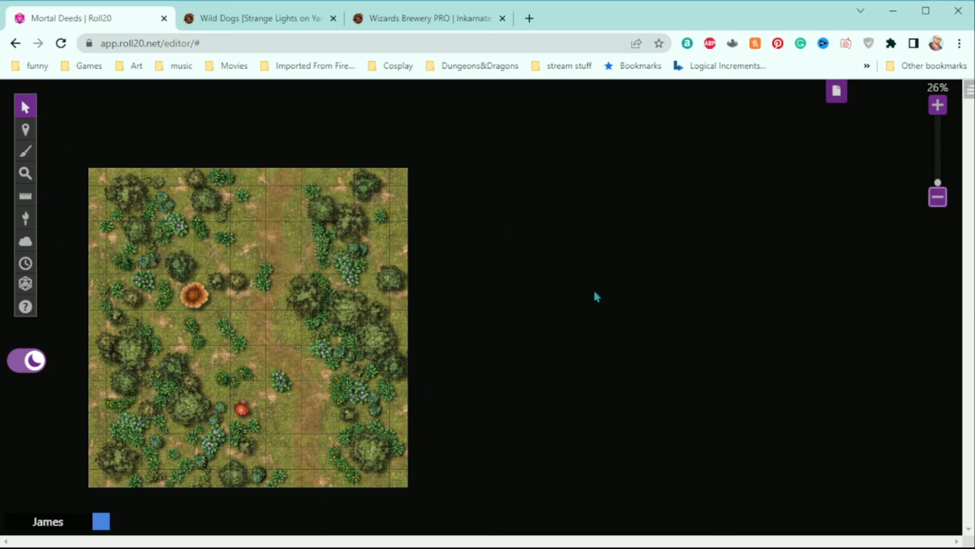
Open the Test page's settings and check the Wild Dogs map's grid column and row counts in Inkarnate.
left_click(849, 94)
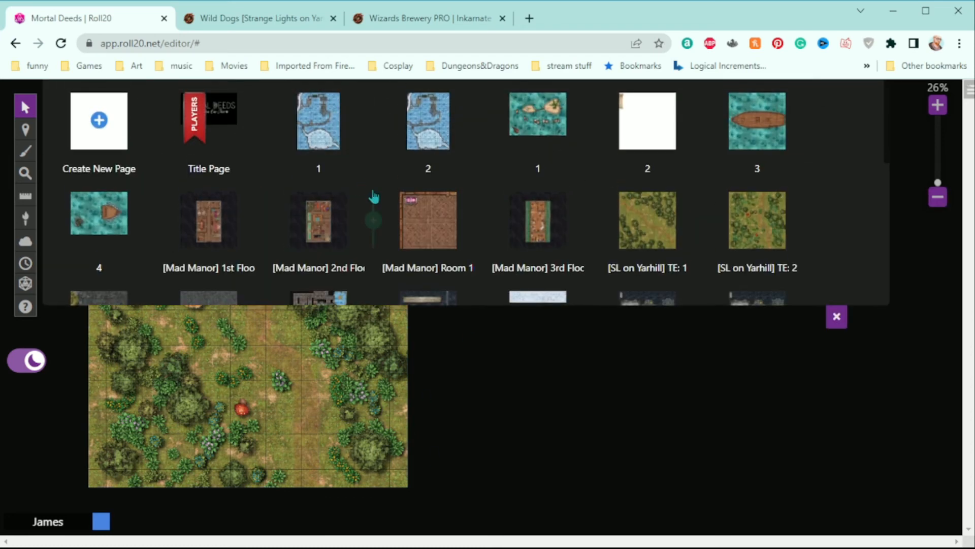
scroll(373, 201, "down", 5)
left_click(143, 270)
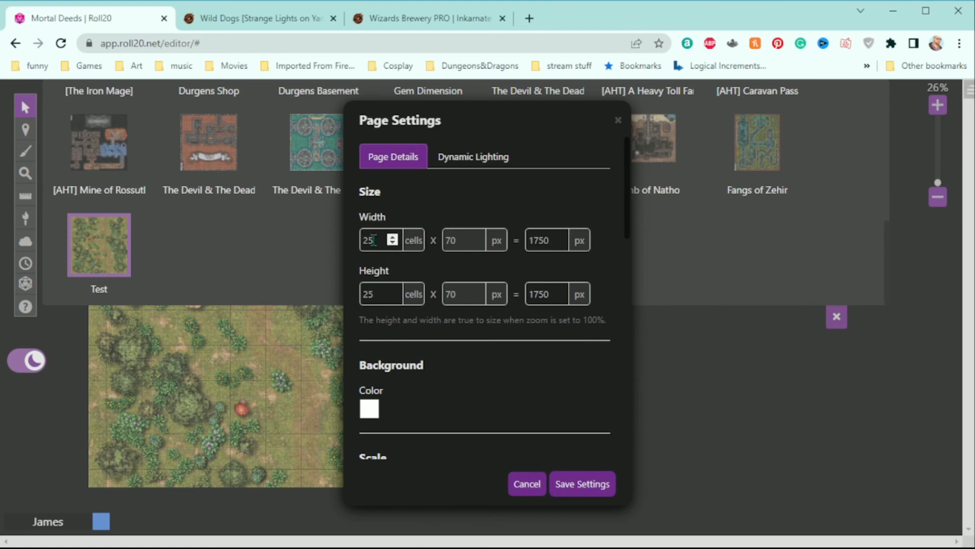
left_click(394, 20)
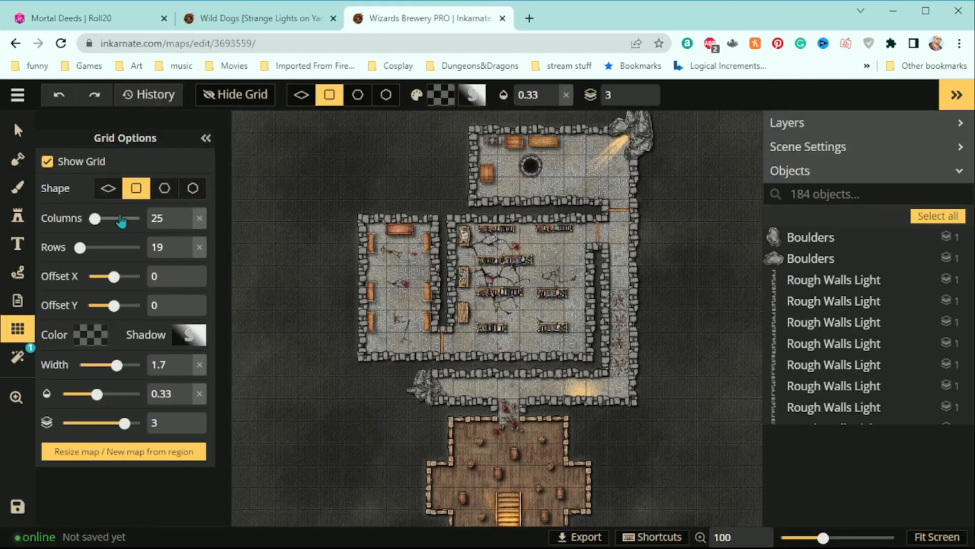
left_click(260, 21)
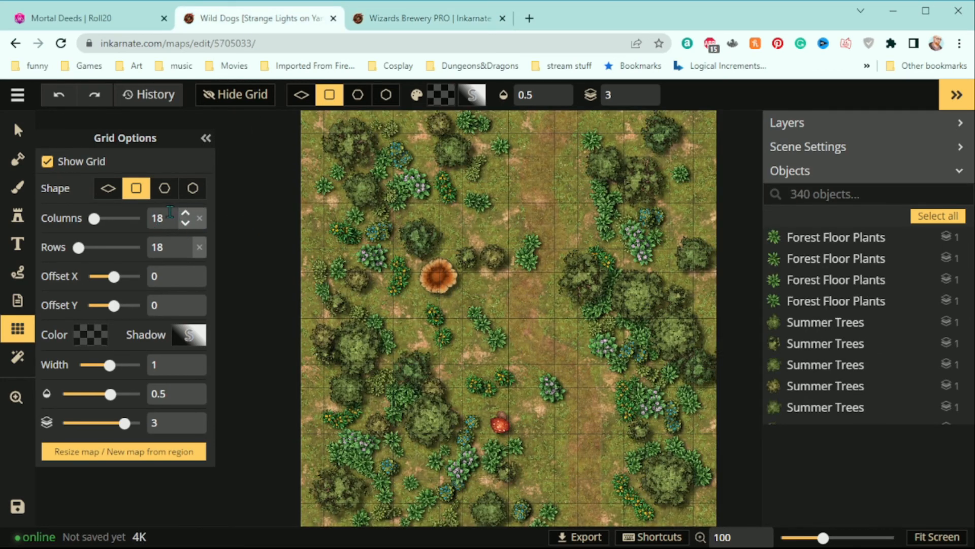
left_click(102, 19)
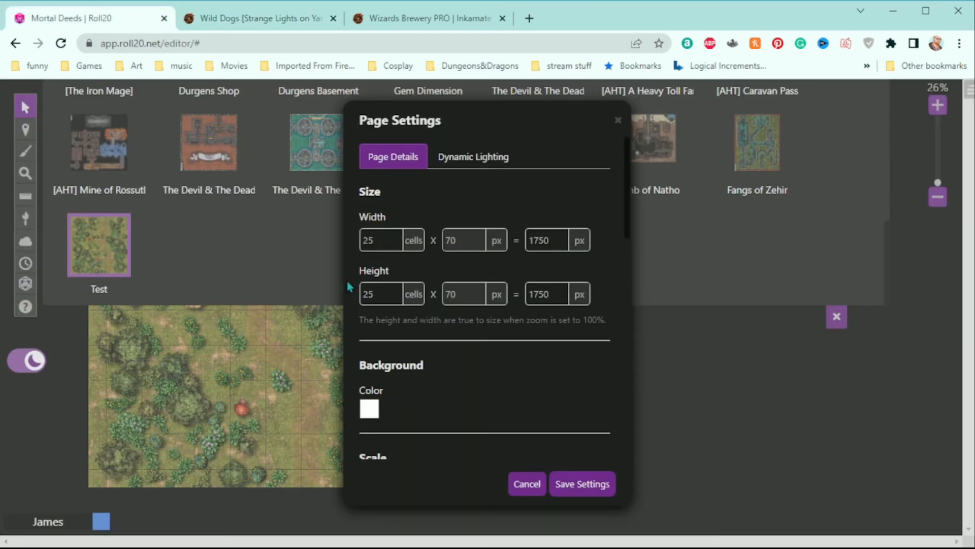
Set the Test page size to 18 cells wide by 18 cells high, save the settings and return to the page.
mouse_move(369, 240)
left_mouse_down()
mouse_move(346, 240)
mouse_move(356, 246)
left_mouse_up()
type("18")
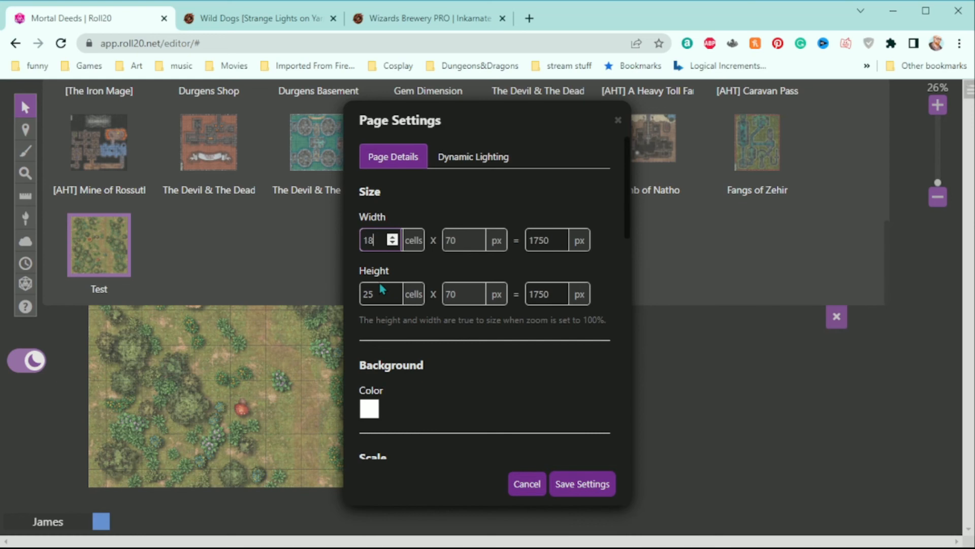
left_click_drag(378, 293, 349, 294)
type("18")
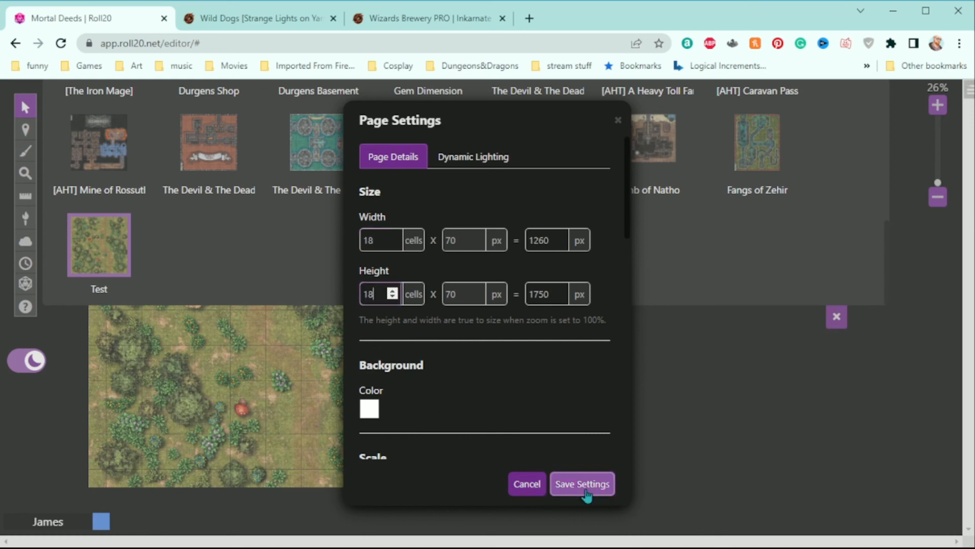
left_click(585, 490)
left_click(836, 317)
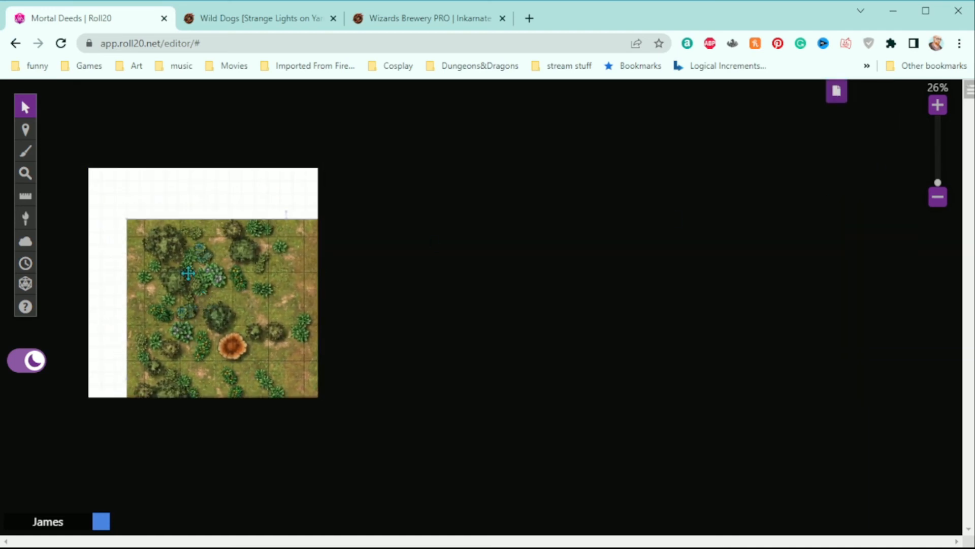
Move the forest map into the page's upper-left corner and resize it to fill the 18 x 18 page.
left_click_drag(126, 223, 98, 182)
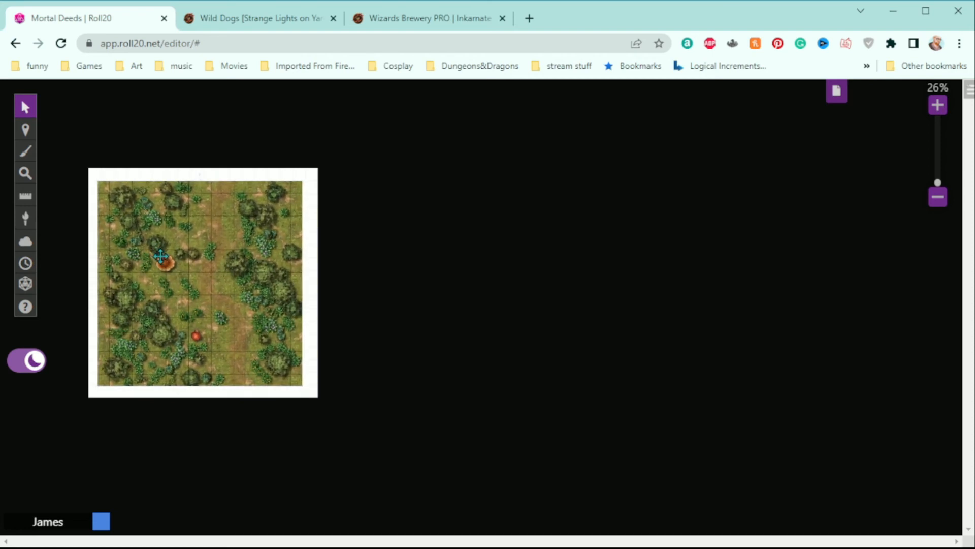
left_click_drag(160, 257, 152, 243)
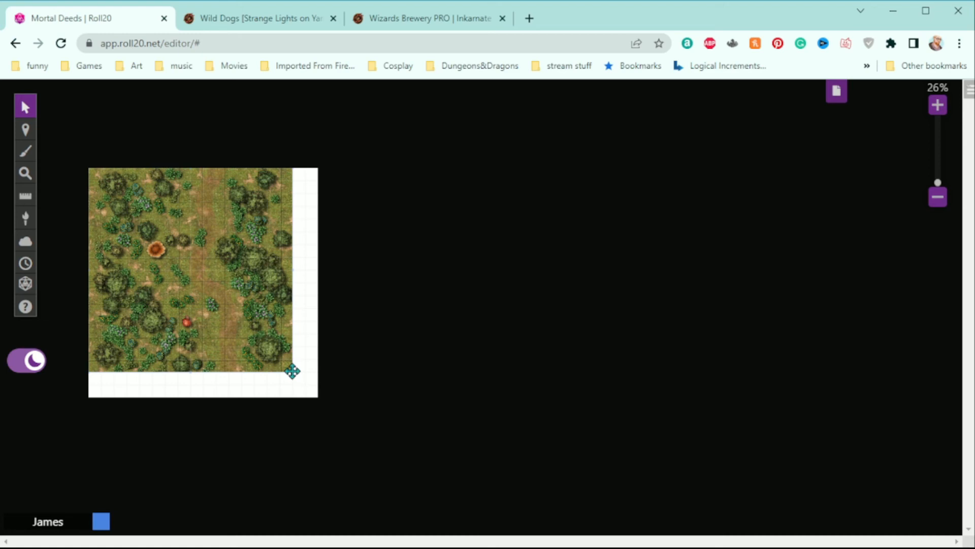
left_click(941, 113)
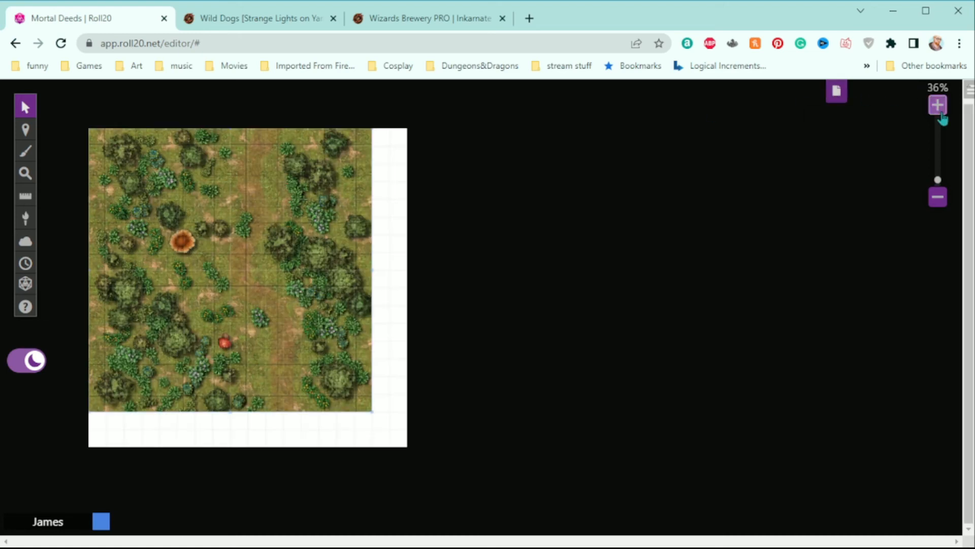
left_click(941, 116)
left_click_drag(611, 428, 672, 488)
Examine how the forest map's own grid lines up with the page grid across the whole map.
scroll(573, 332, "up", 3)
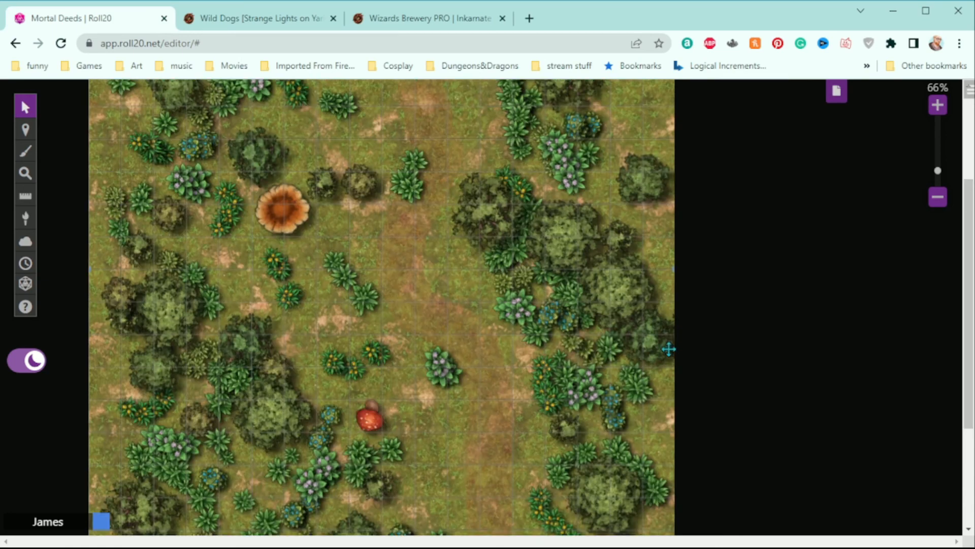
scroll(573, 331, "up", 3)
left_click(939, 113)
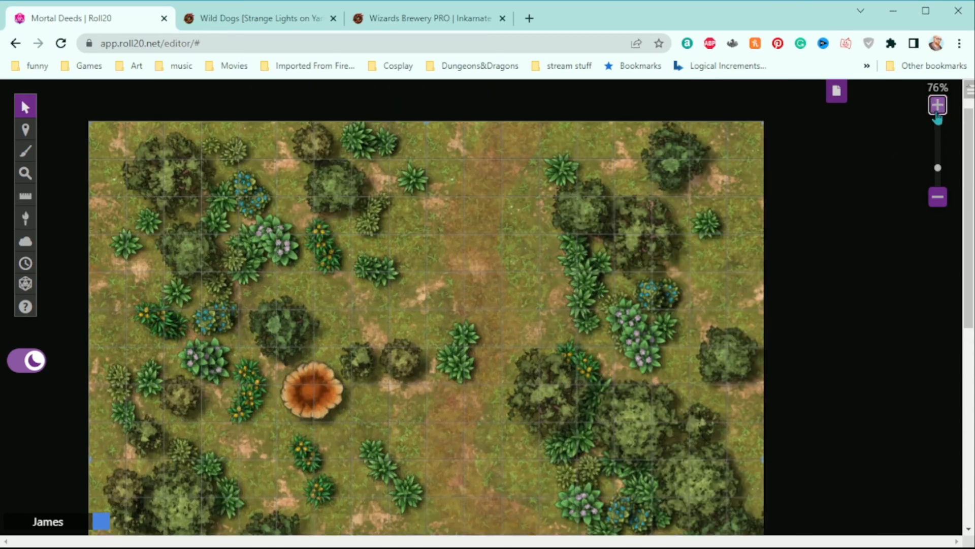
left_click(939, 113)
left_click(939, 113)
left_click(939, 112)
scroll(655, 374, "down", 5)
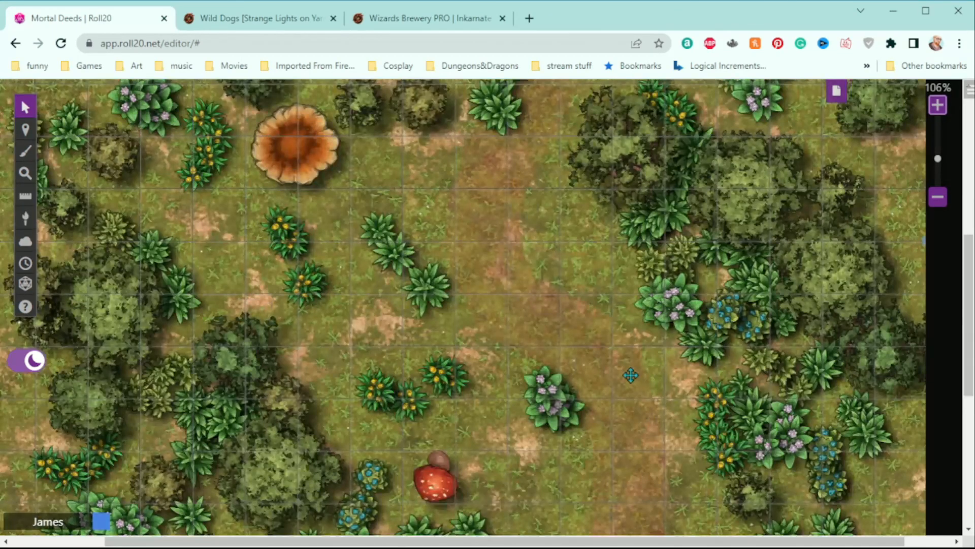
scroll(631, 375, "down", 1)
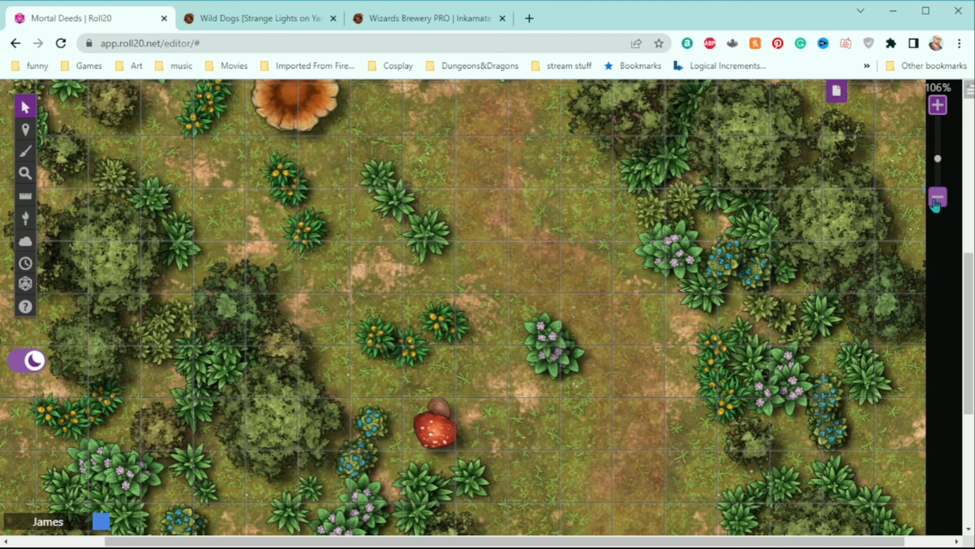
left_click(937, 198)
left_click(937, 198)
left_click(937, 199)
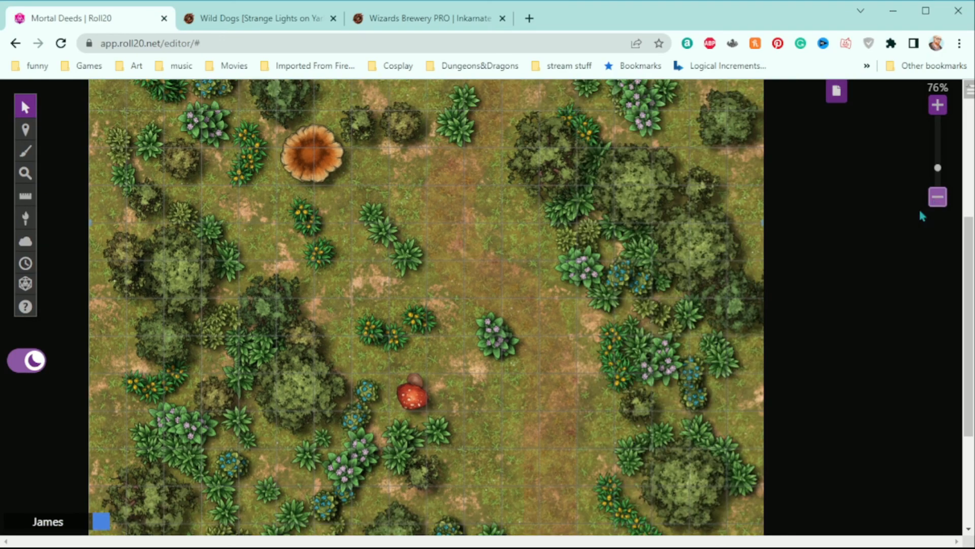
scroll(576, 358, "up", 3)
scroll(575, 358, "down", 3)
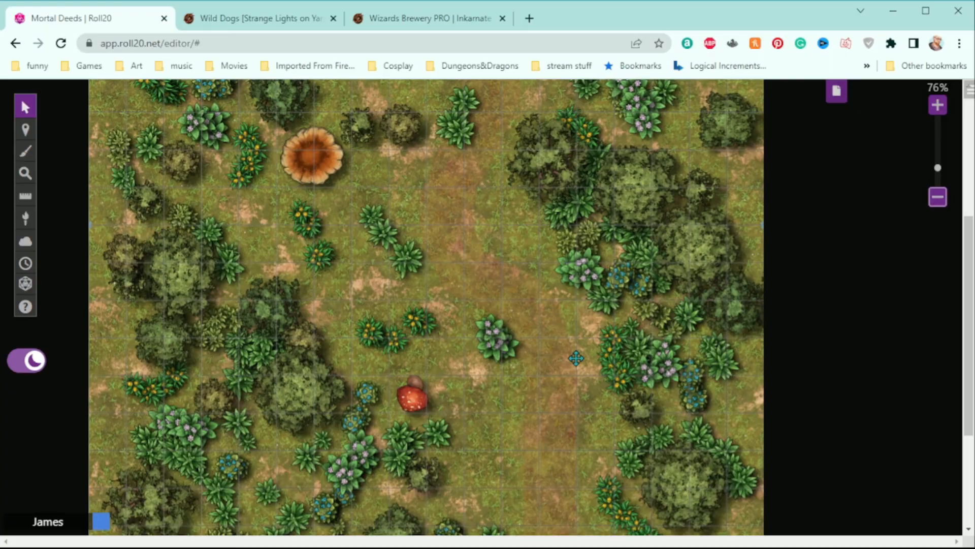
scroll(576, 358, "up", 3)
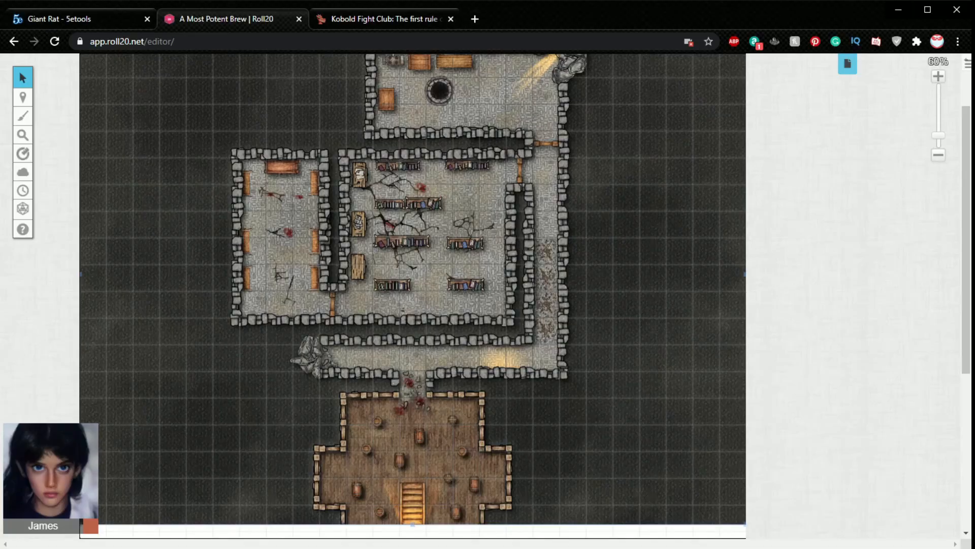